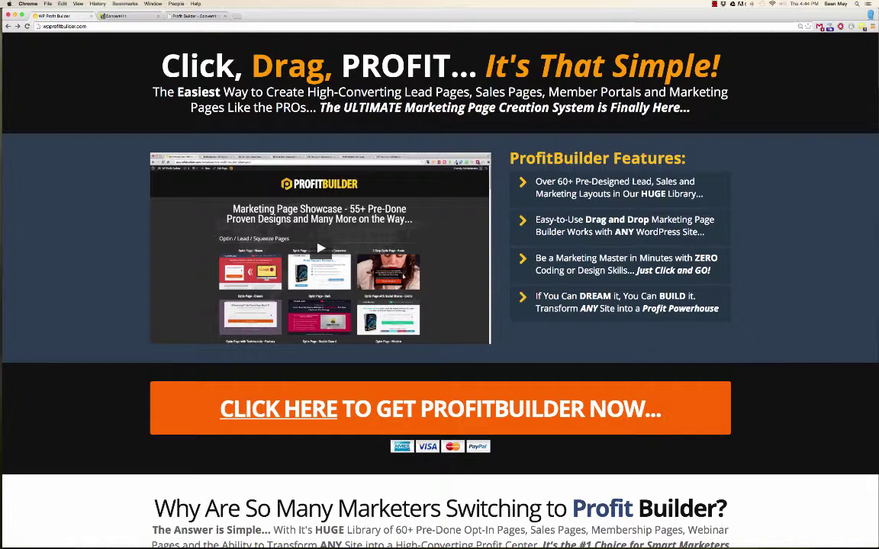
- Look through the ProfitBuilder sales page, examining its feature summary, example marketing pages and supported page types
scroll(760, 294, "down", 10)
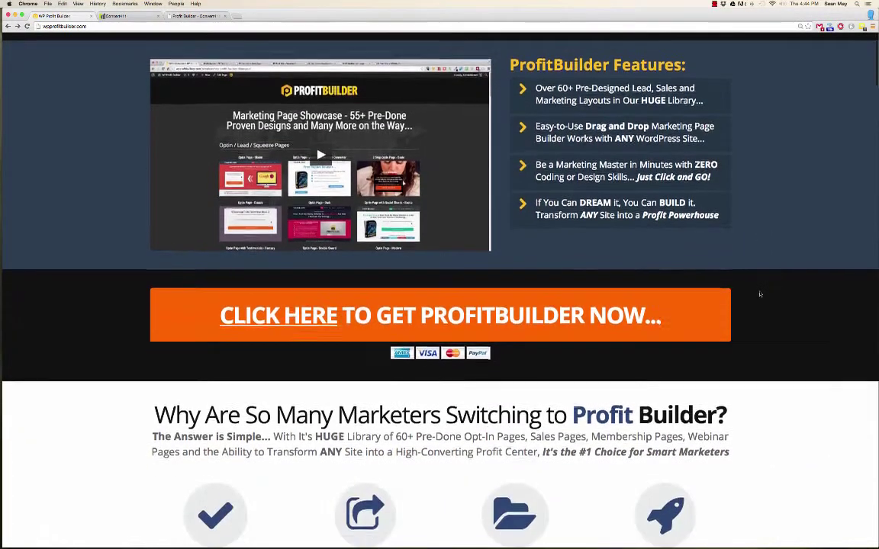
scroll(760, 294, "down", 16)
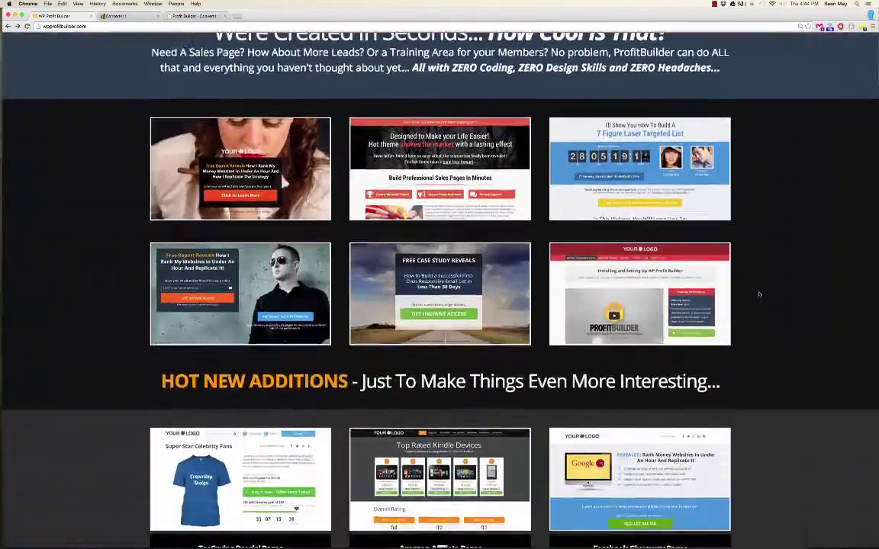
scroll(757, 296, "down", 8)
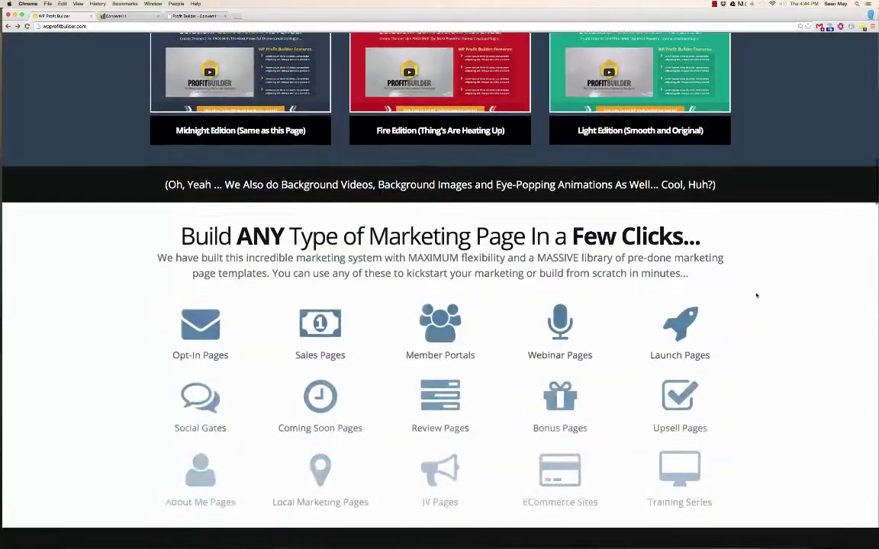
scroll(757, 295, "down", 12)
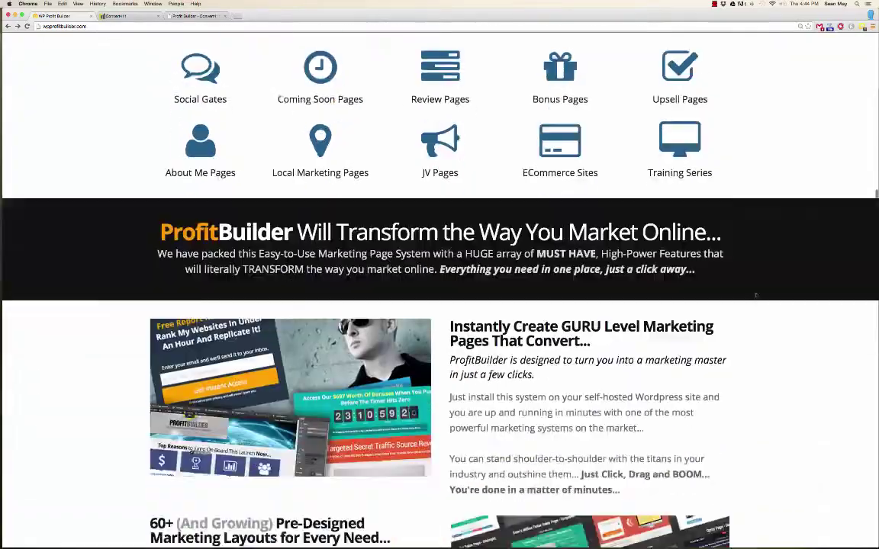
scroll(757, 295, "up", 20)
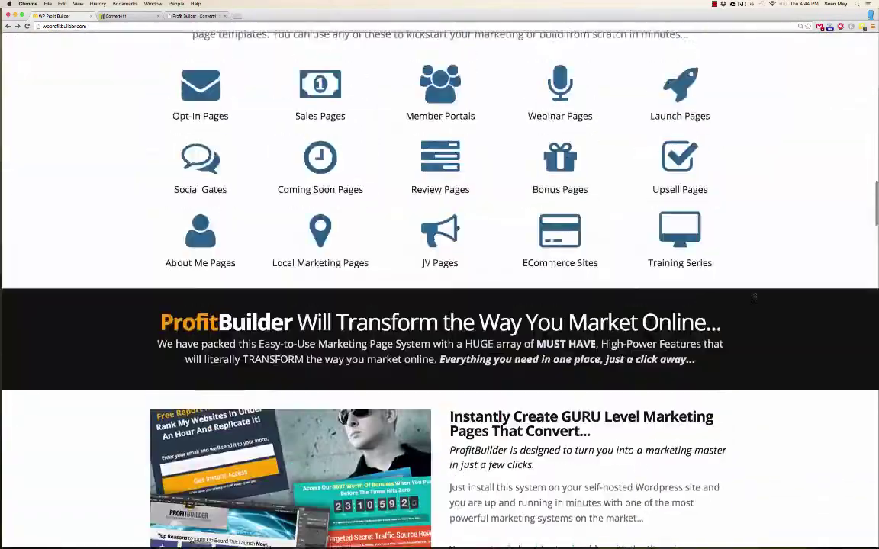
scroll(756, 295, "up", 15)
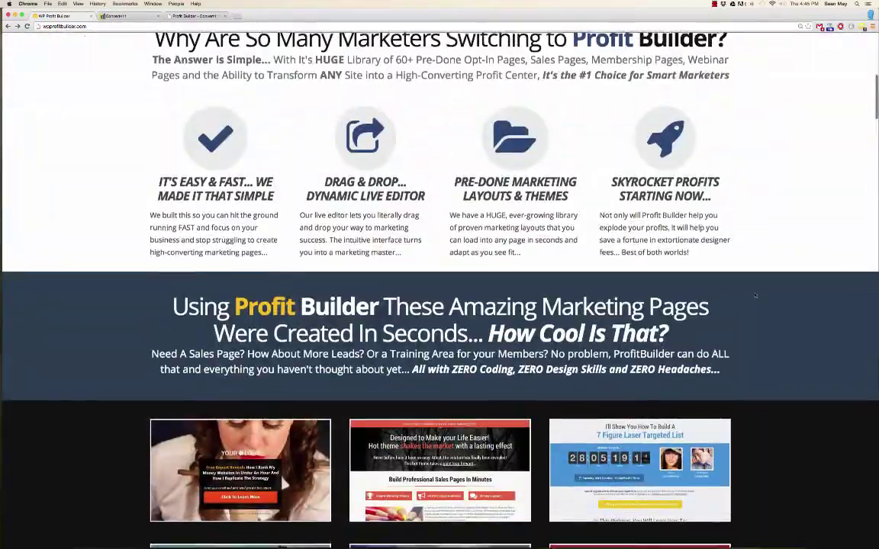
scroll(756, 295, "up", 5)
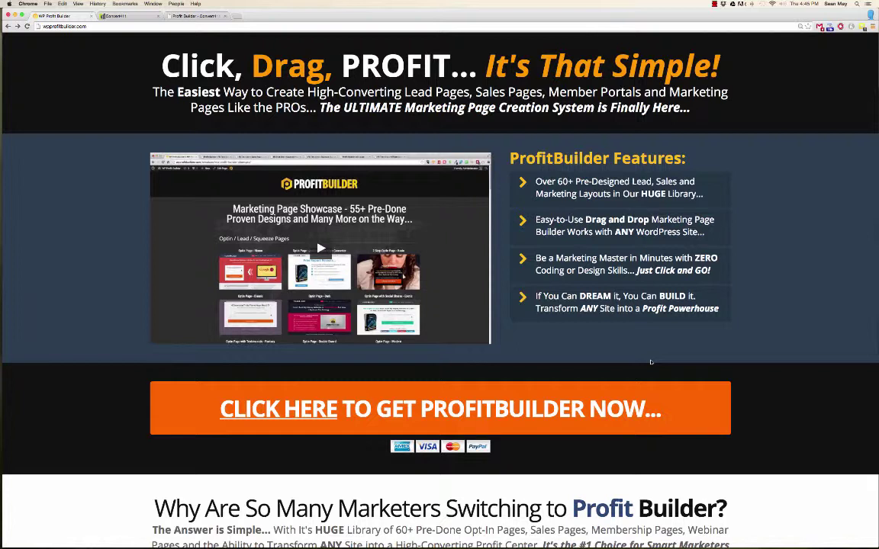
- Open the ProfitBuilder plan comparison and examine the Dev License, Multi Site and Single Site packs
left_click(449, 406)
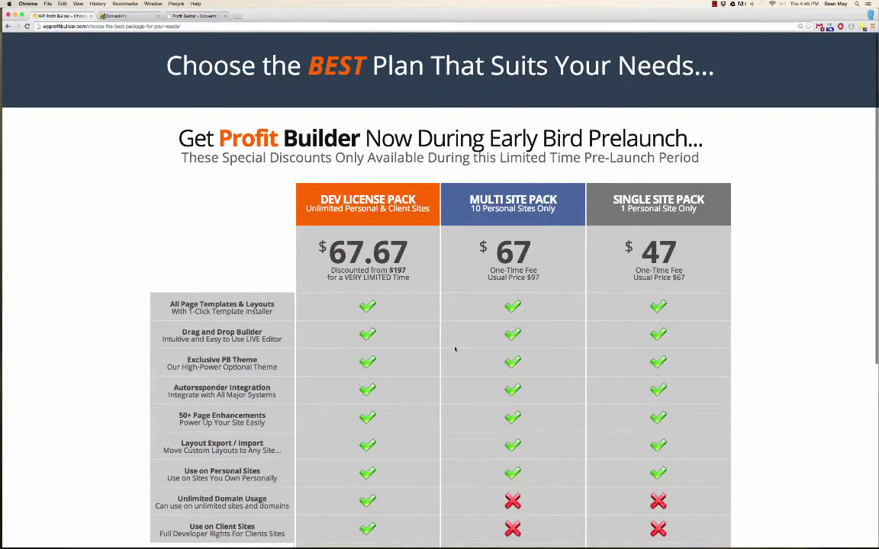
scroll(455, 347, "down", 3)
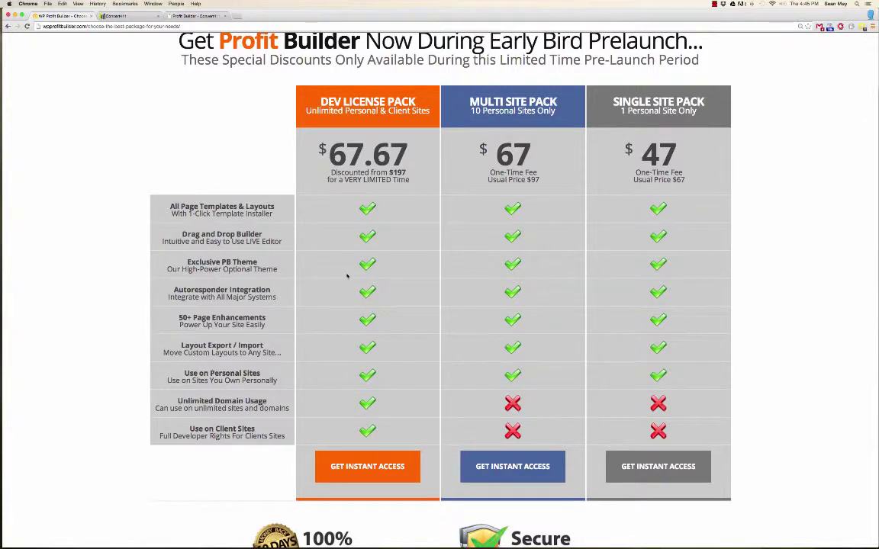
- Switch to the Convert411 homepage and examine its cheat sheet offer, help topics and recent training sections
left_click(117, 16)
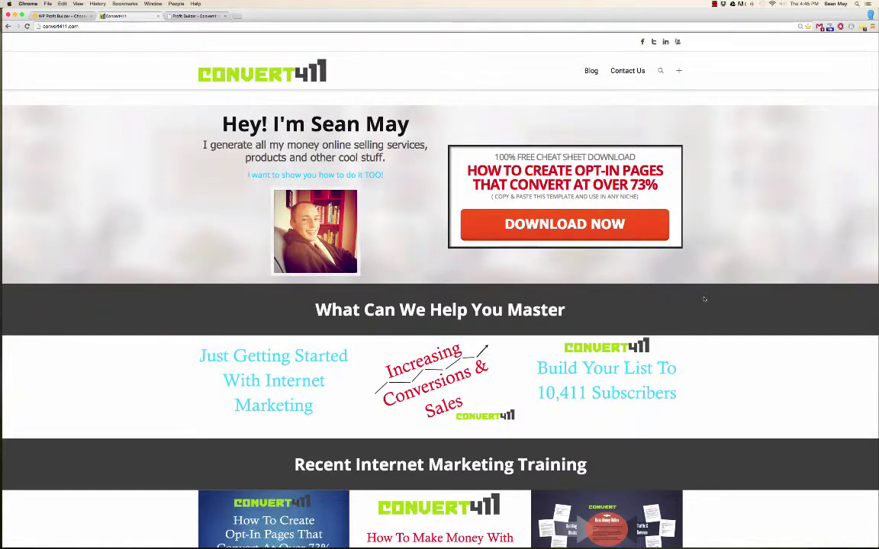
scroll(705, 299, "down", 5)
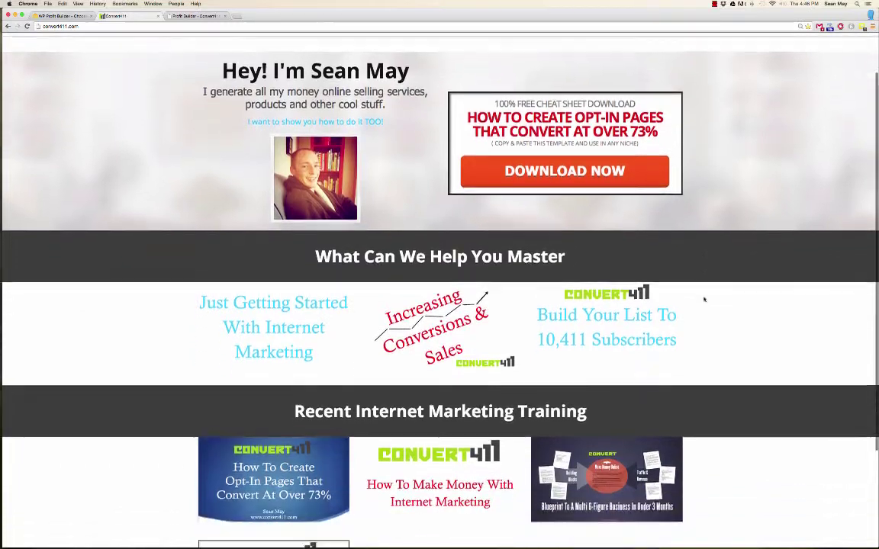
scroll(704, 300, "up", 5)
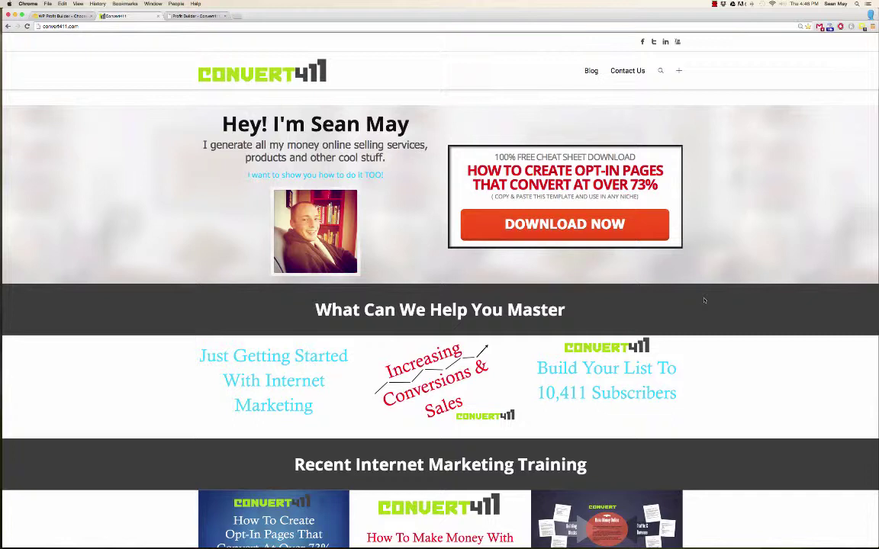
scroll(704, 299, "down", 5)
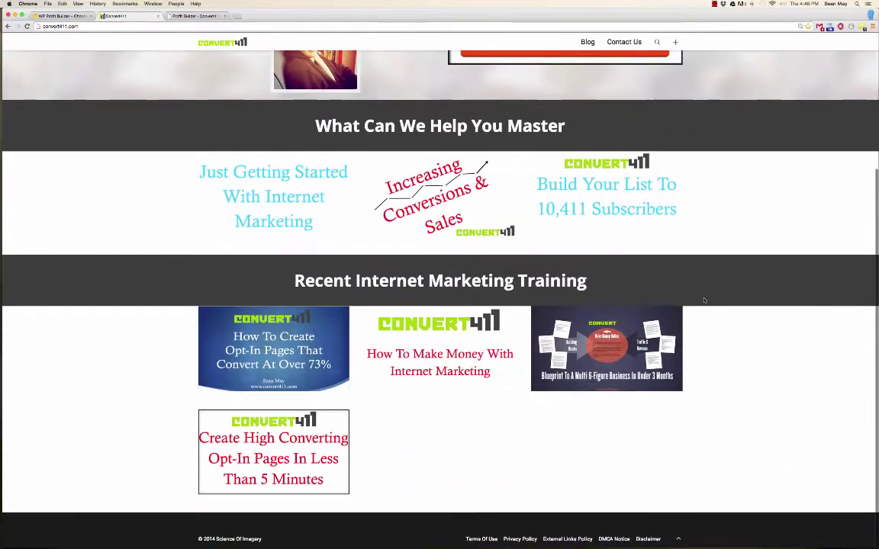
scroll(705, 300, "up", 3)
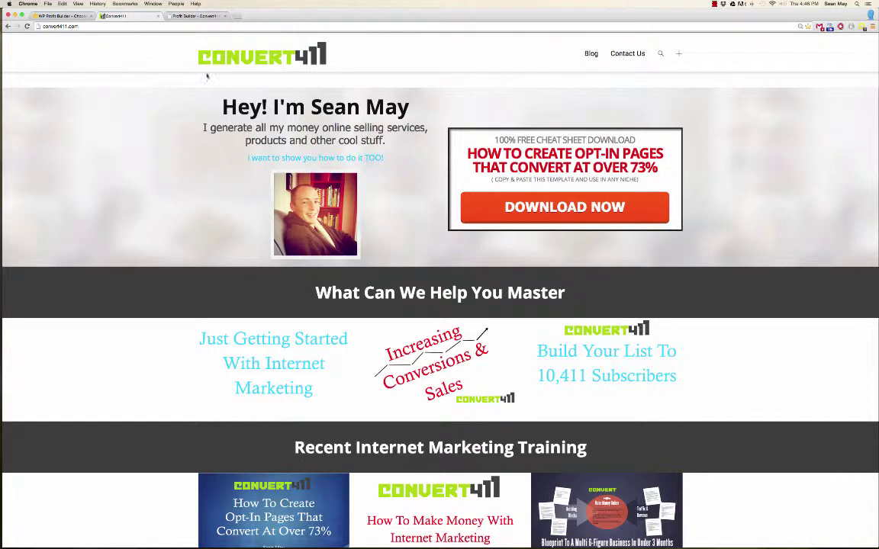
- In the Convert411 WordPress admin, go to the dashboard, enlarge the page zoom and open Profit Builder's Templates Management
left_click(187, 16)
scroll(42, 52, "up", 10)
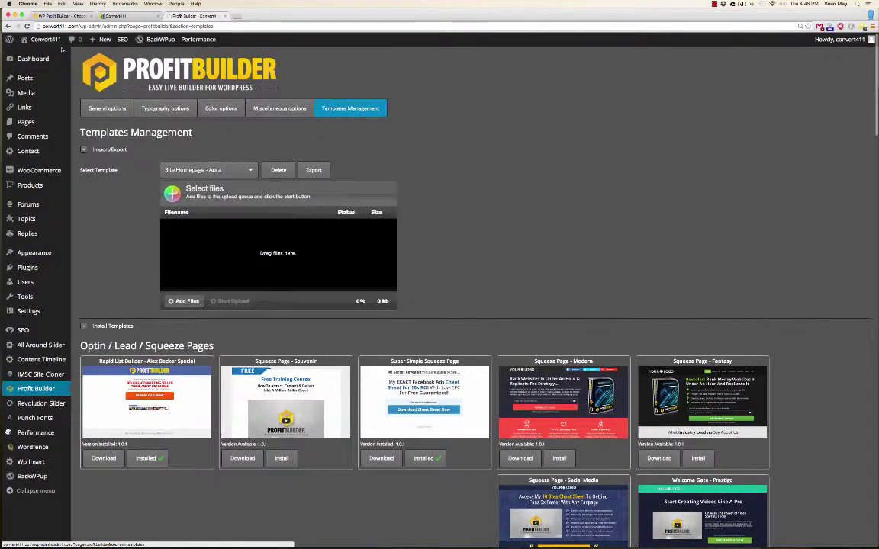
left_click(34, 60)
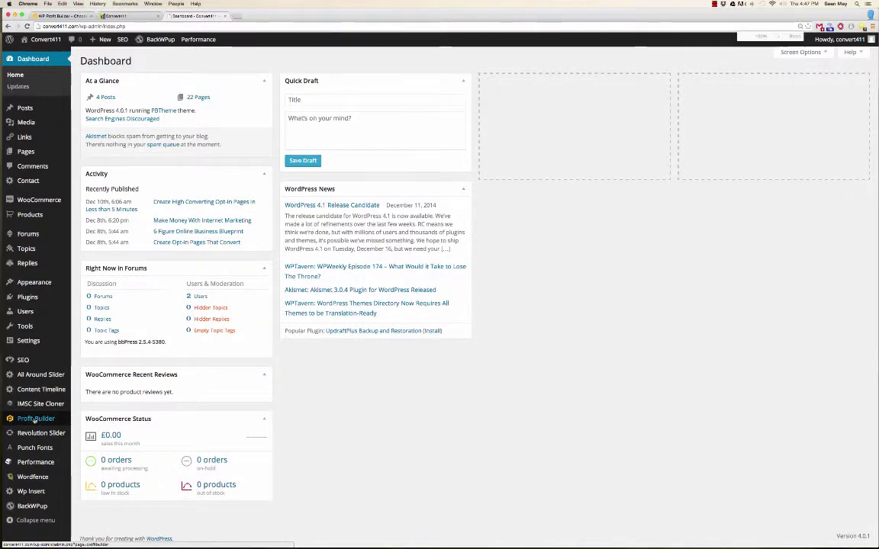
key("super+plus")
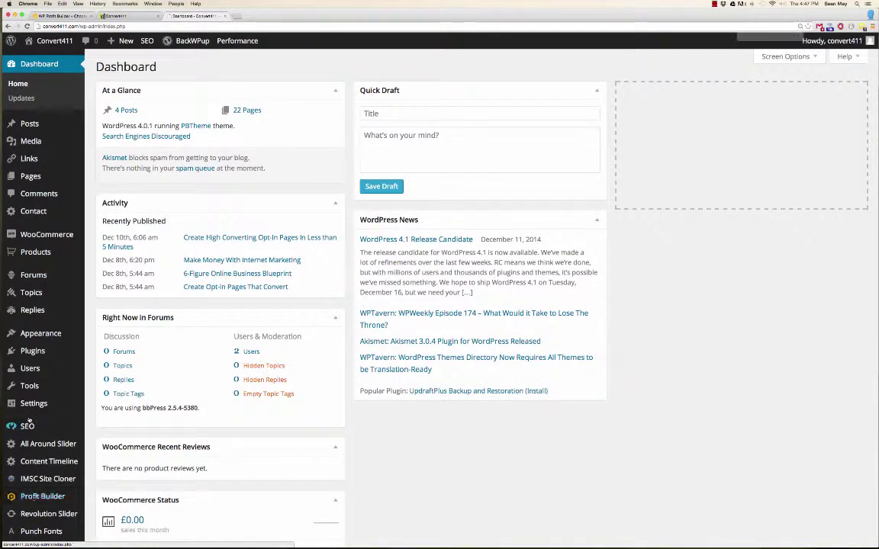
left_click(37, 497)
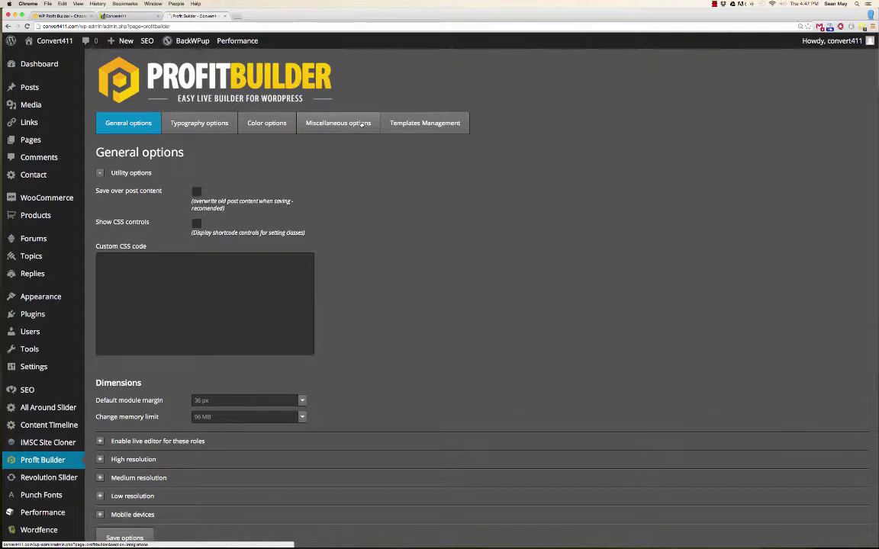
left_click(420, 125)
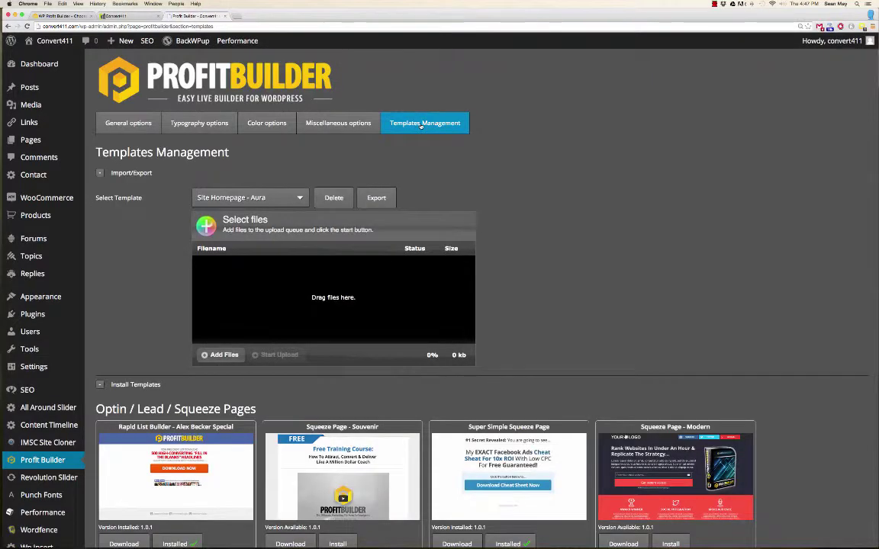
- Examine the installable Optin / Lead / Squeeze and Landing / Sales page templates in Profit Builder
scroll(490, 175, "down", 3)
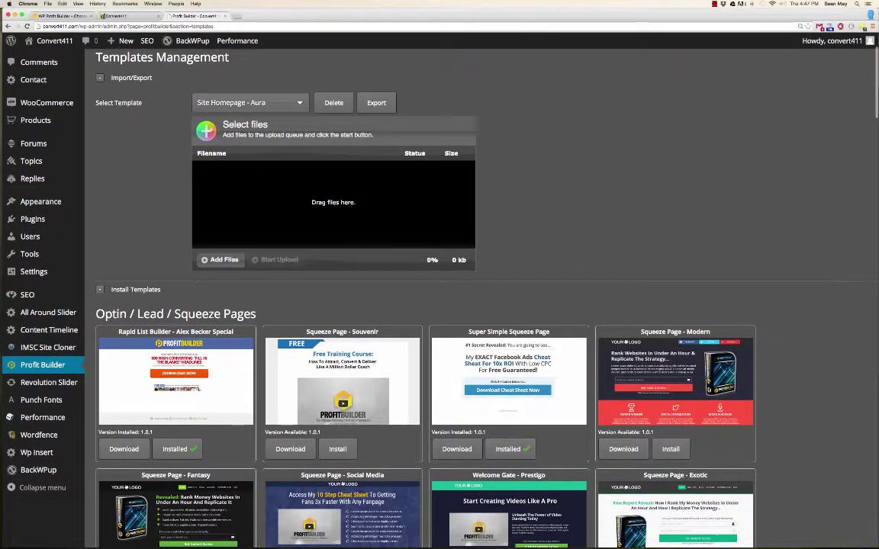
scroll(266, 313, "down", 8)
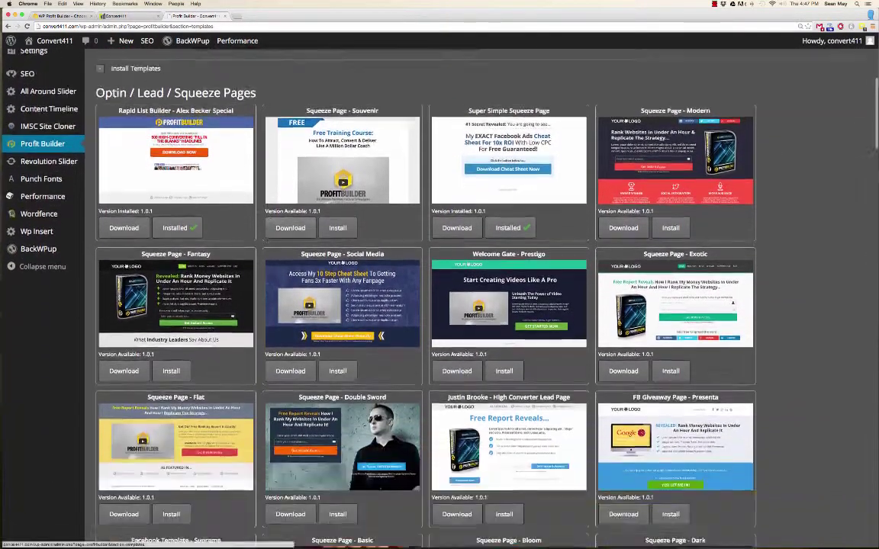
scroll(267, 314, "up", 2)
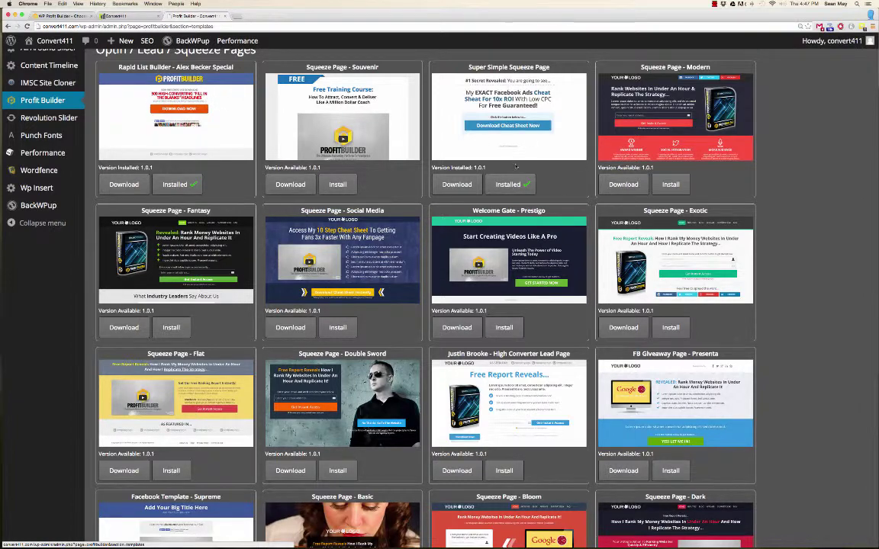
scroll(516, 167, "down", 5)
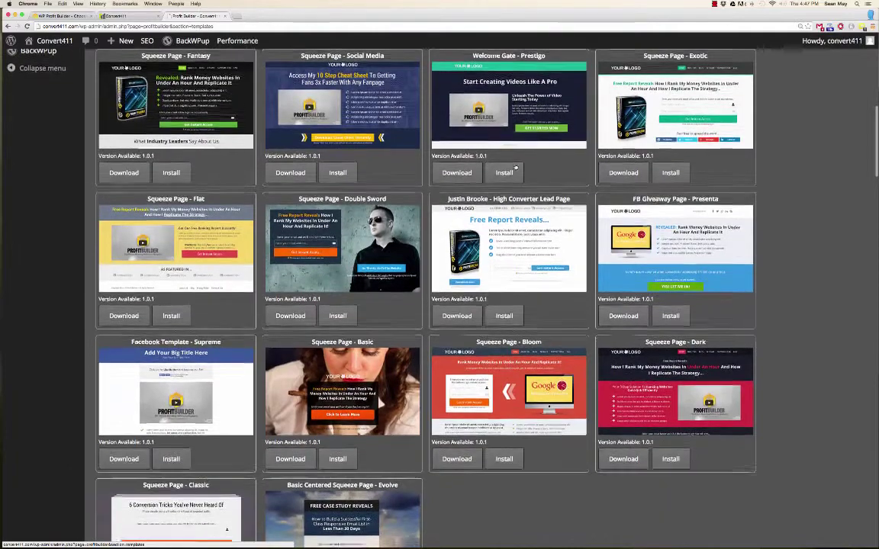
scroll(515, 167, "down", 9)
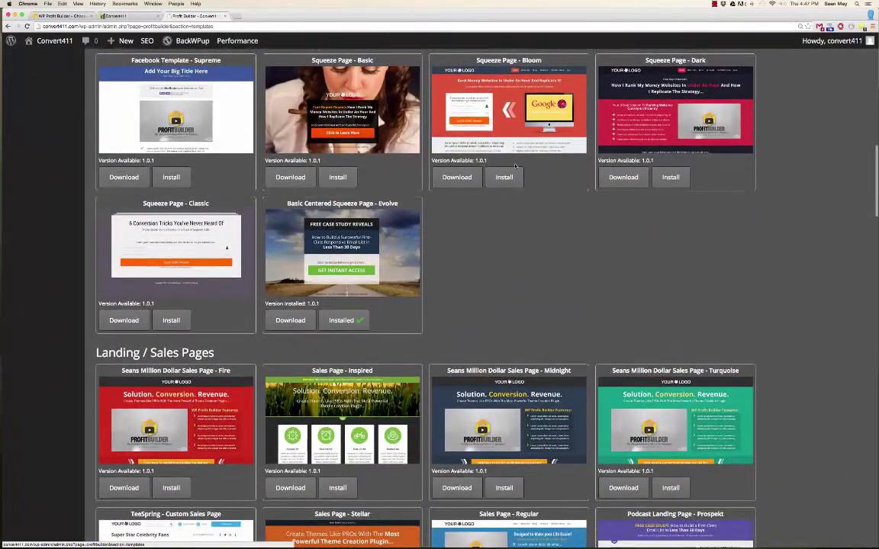
scroll(467, 225, "down", 3)
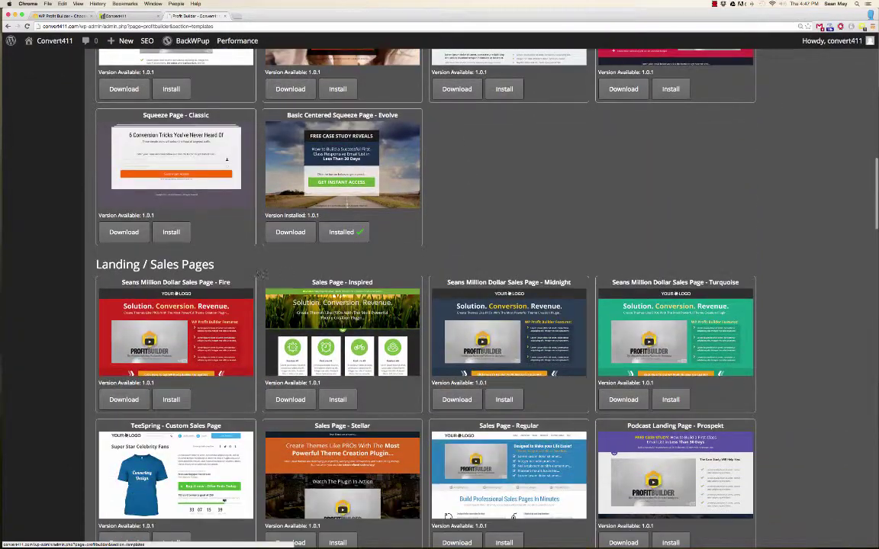
scroll(289, 276, "down", 2)
scroll(199, 278, "down", 15)
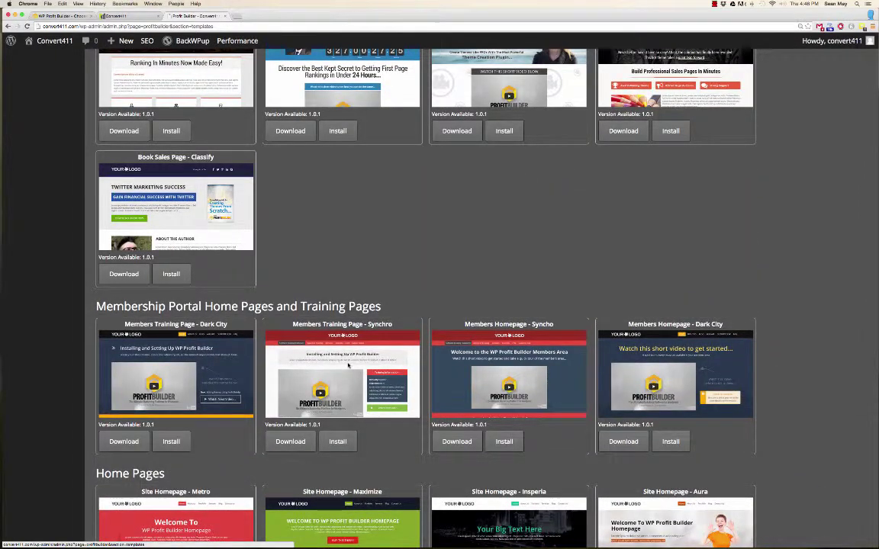
- Examine the membership portal, training page and site homepage templates
scroll(345, 364, "down", 1)
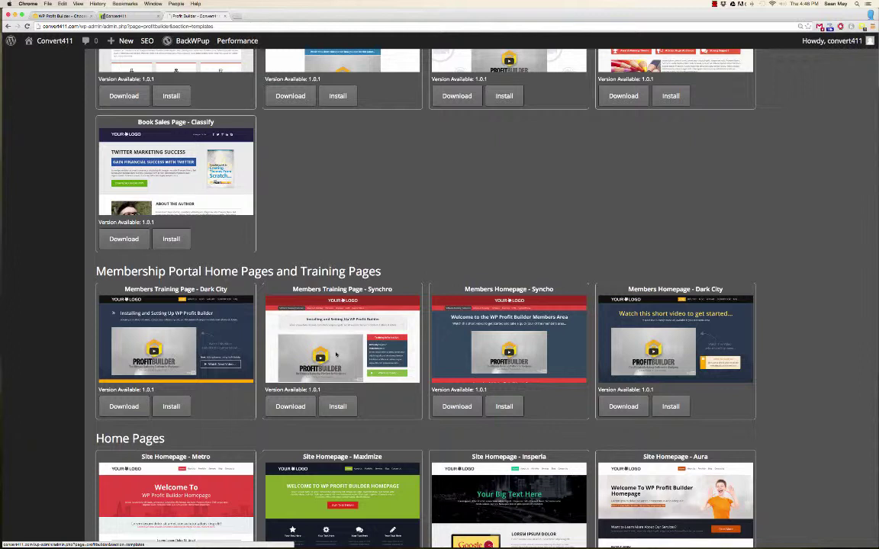
scroll(336, 354, "down", 1)
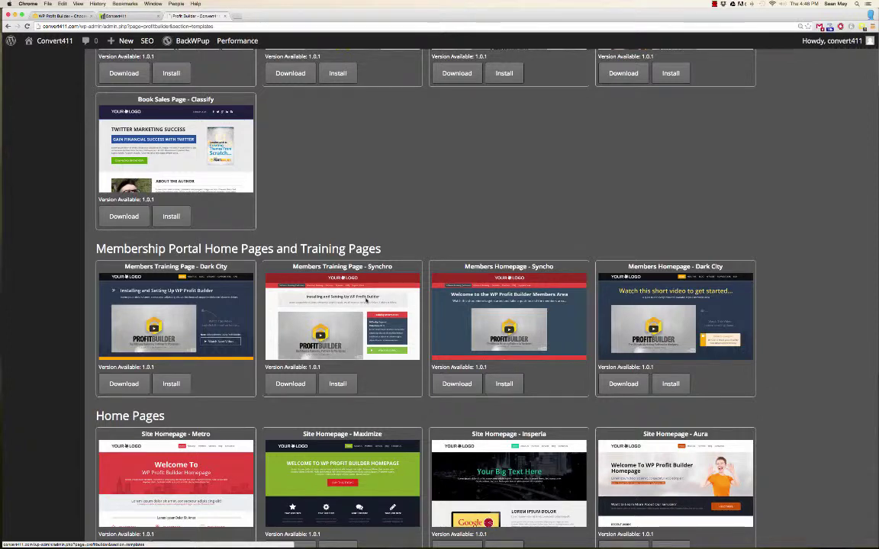
scroll(333, 353, "down", 2)
scroll(367, 301, "down", 4)
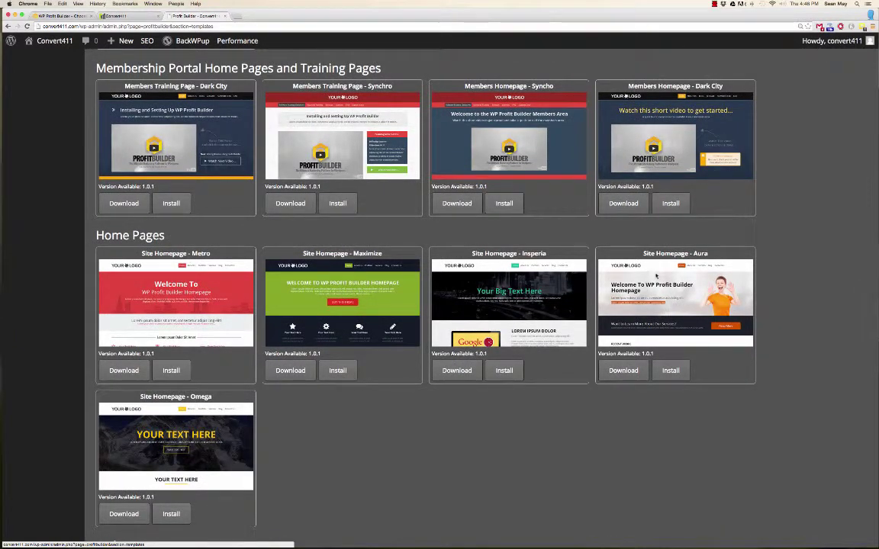
scroll(654, 273, "down", 1)
scroll(655, 272, "down", 10)
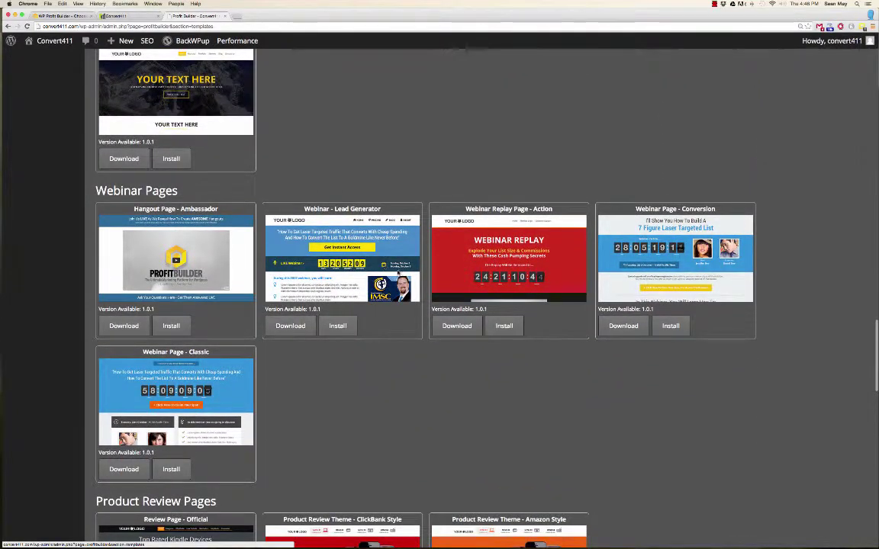
- Examine the webinar, product review, miscellaneous marketing, coming soon, FAQ and testimonial page templates
scroll(355, 243, "down", 4)
scroll(395, 273, "down", 5)
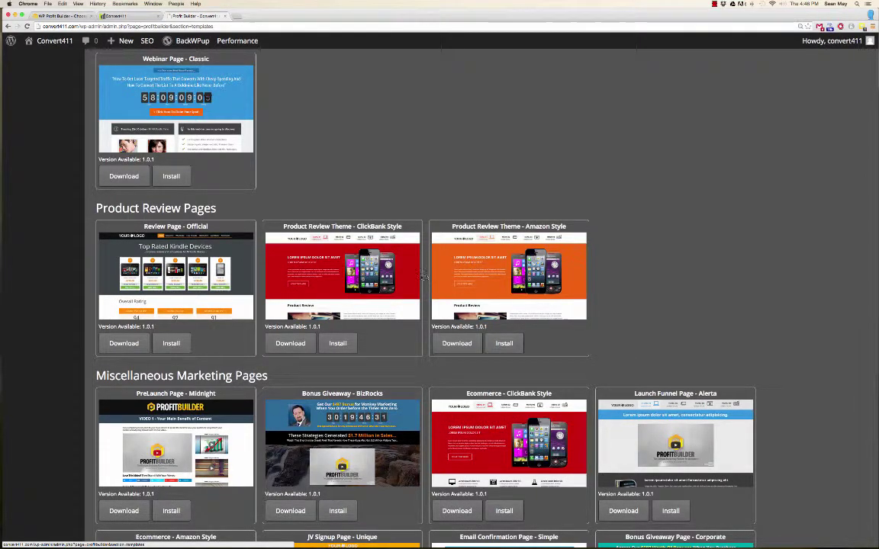
scroll(403, 275, "down", 3)
scroll(402, 275, "down", 8)
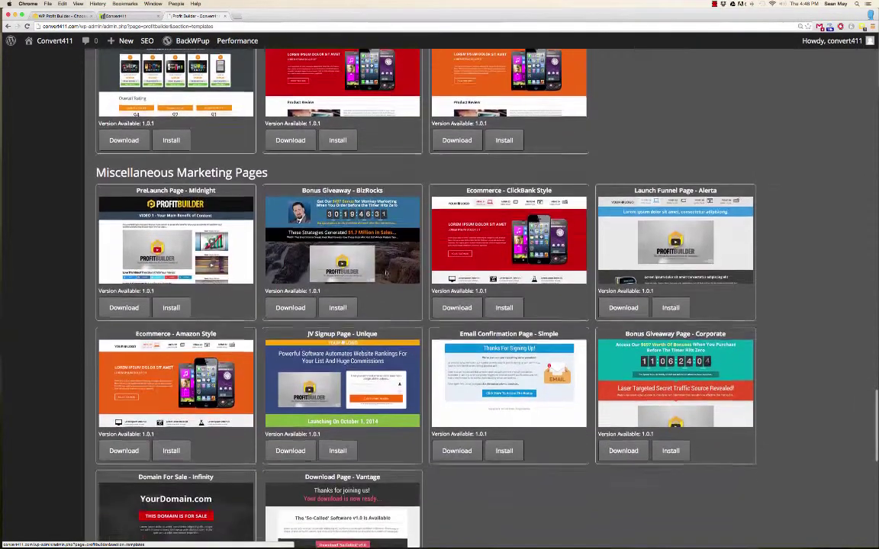
scroll(371, 268, "down", 2)
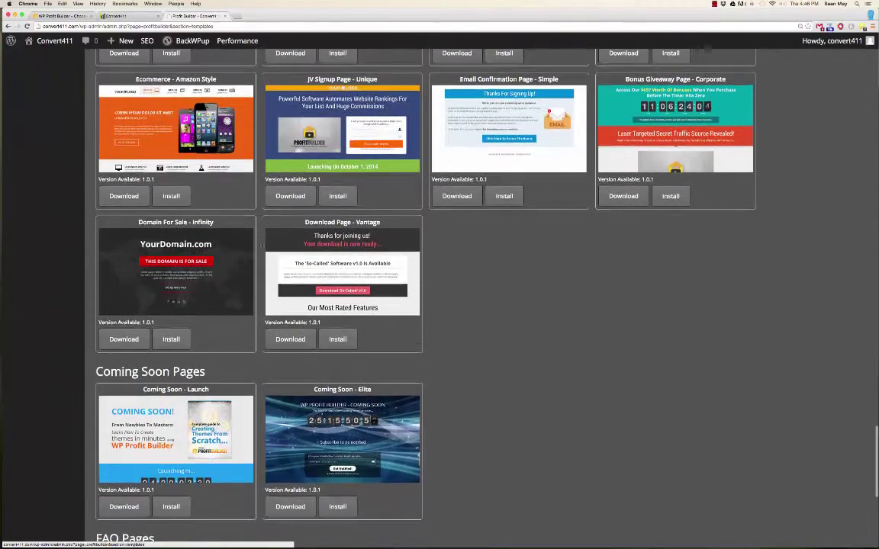
scroll(257, 244, "down", 3)
scroll(257, 243, "down", 5)
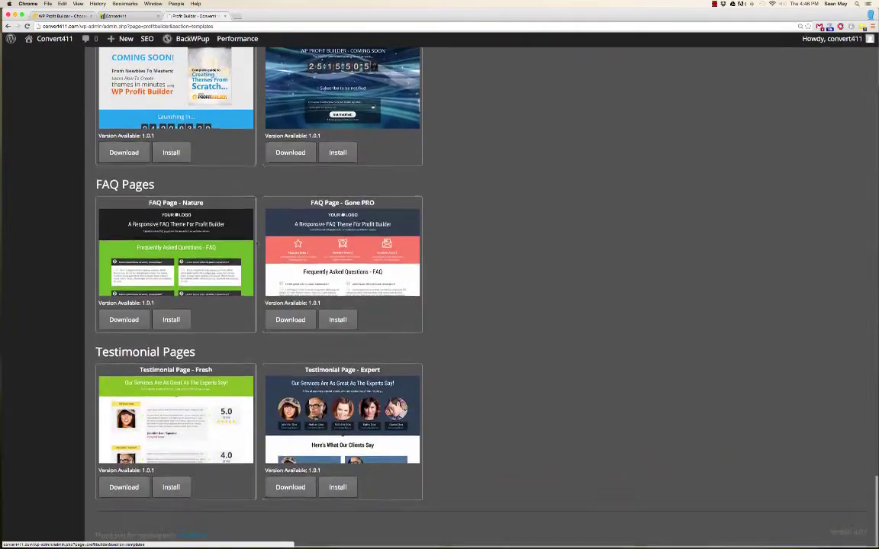
scroll(257, 244, "up", 12)
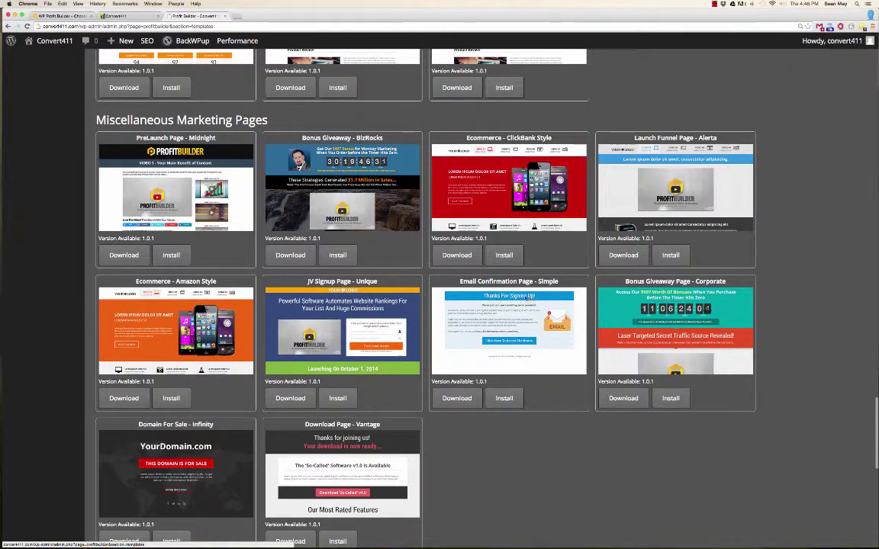
- Install the "Squeeze Page - Double Sword" template from the Optin / Lead / Squeeze Pages section
scroll(468, 294, "up", 1)
scroll(468, 294, "up", 3)
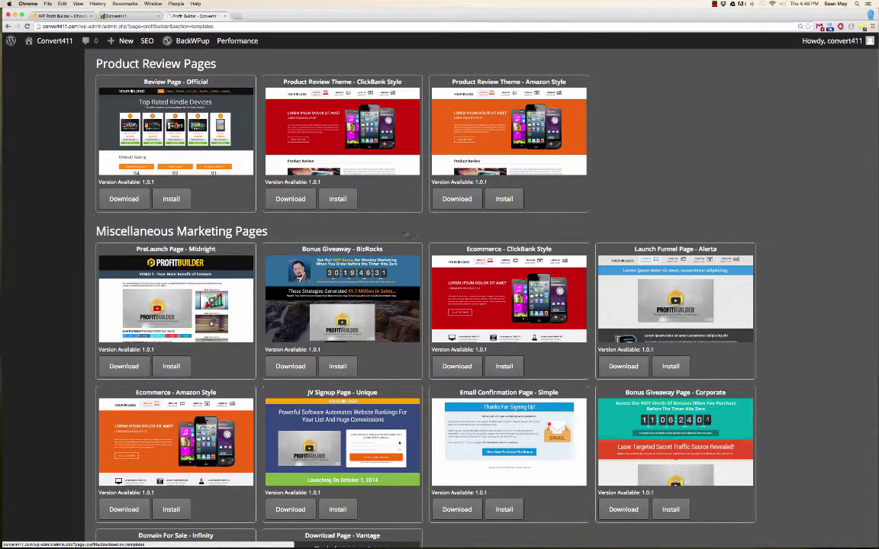
scroll(414, 236, "up", 1)
scroll(397, 229, "down", 10)
scroll(397, 229, "up", 20)
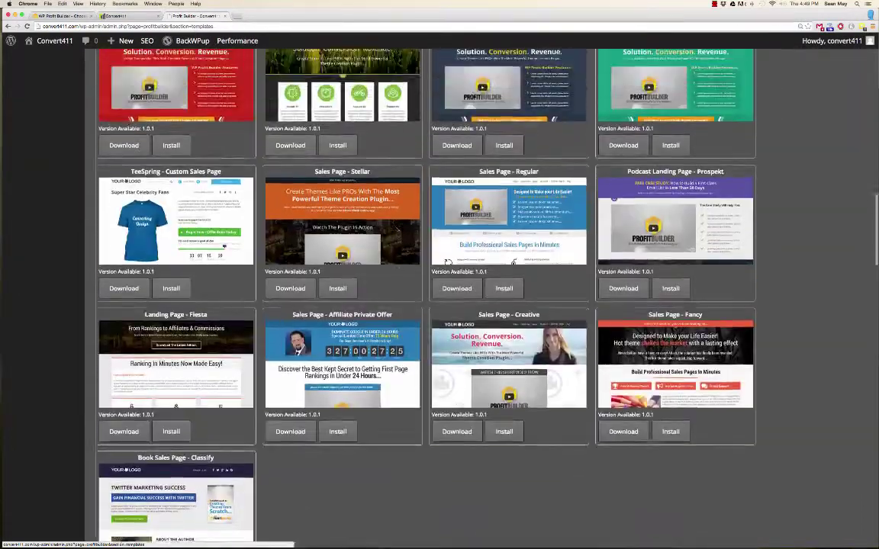
scroll(396, 229, "up", 5)
scroll(378, 227, "down", 3)
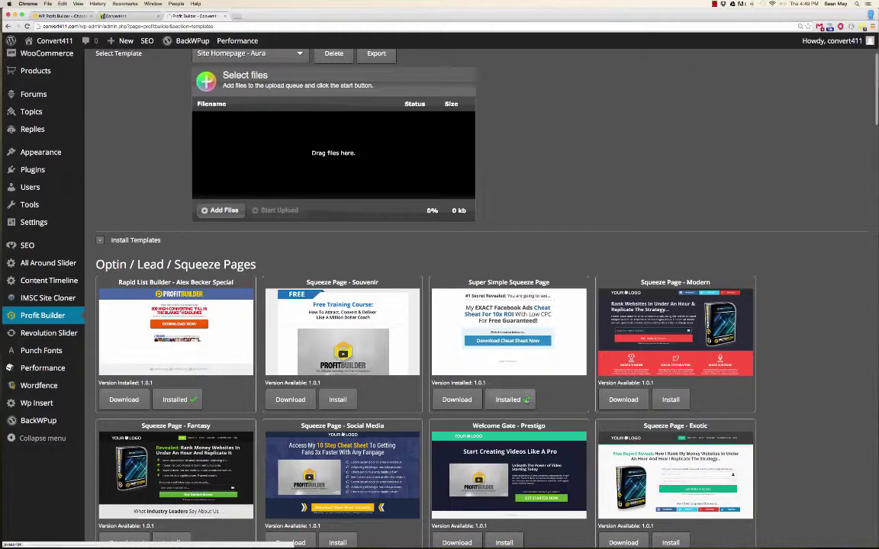
scroll(517, 405, "down", 5)
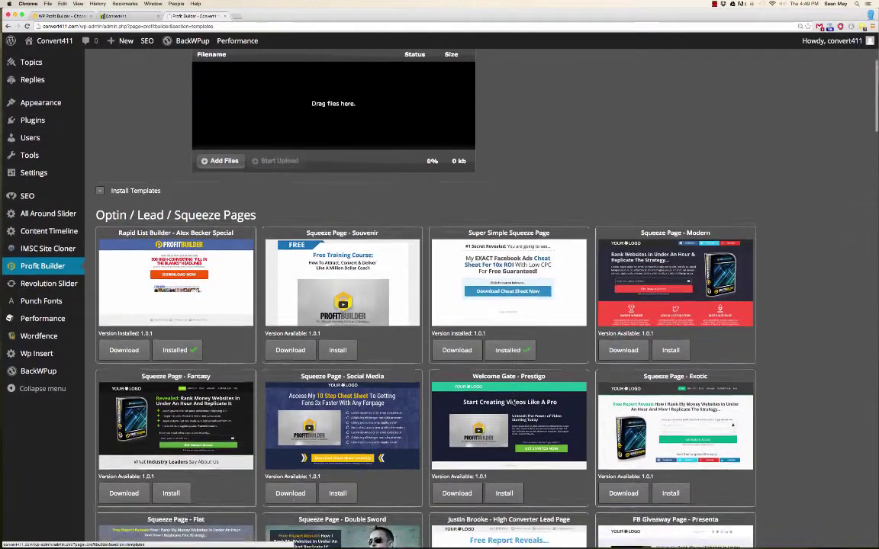
scroll(513, 402, "down", 3)
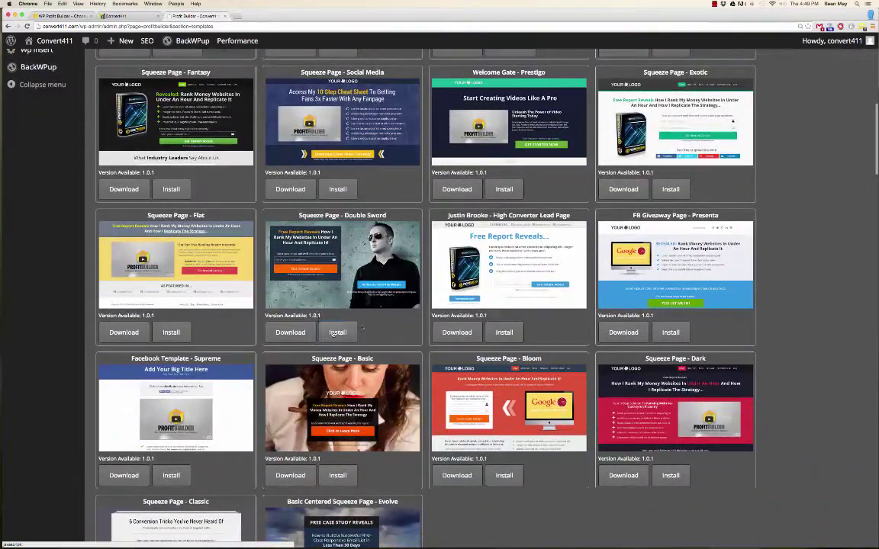
left_click(336, 333)
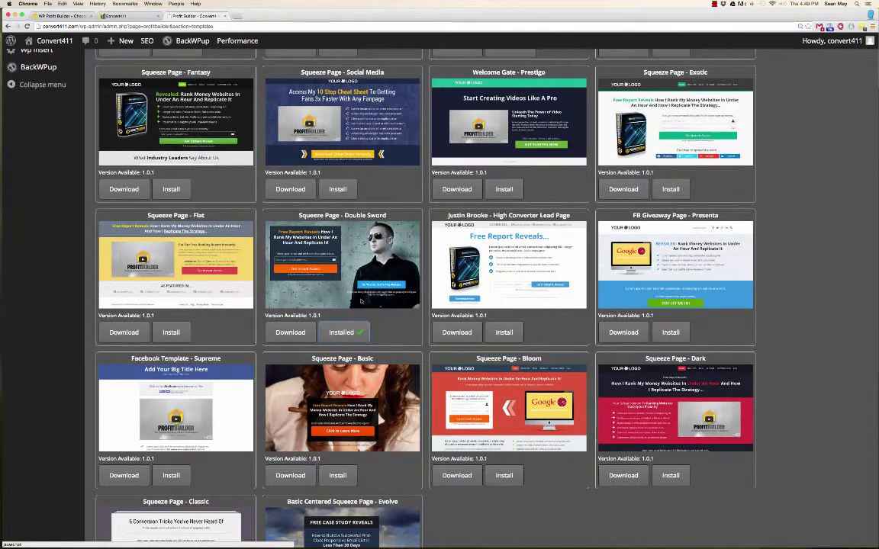
- Add a new WordPress page titled "Training Opt-In Page Test"
scroll(362, 302, "up", 2)
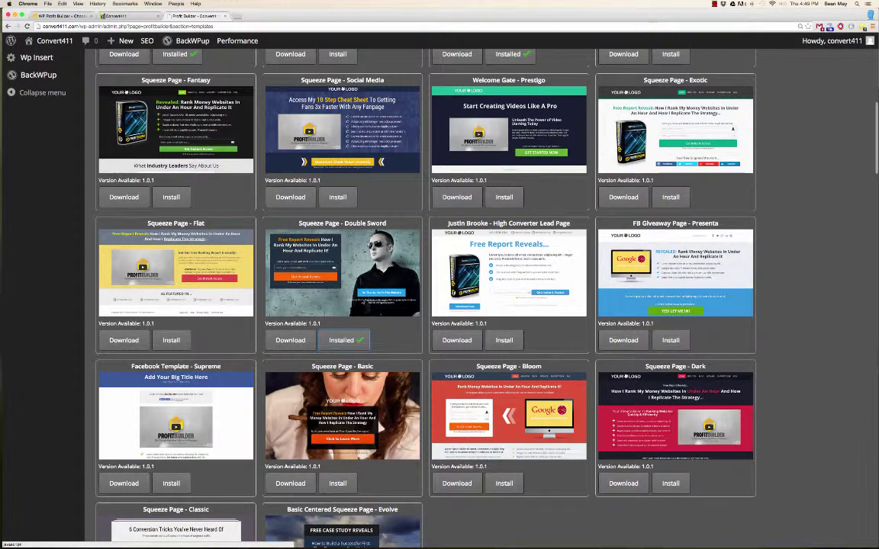
scroll(362, 301, "up", 10)
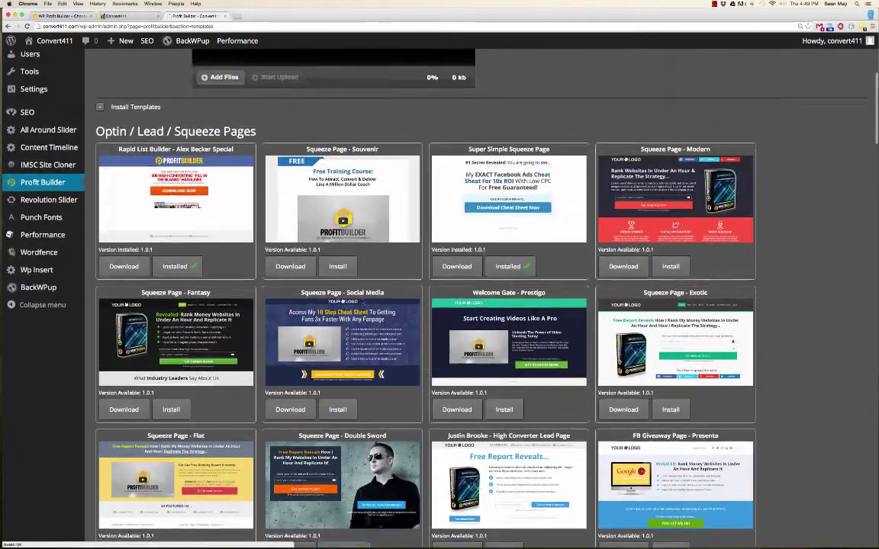
scroll(362, 301, "up", 4)
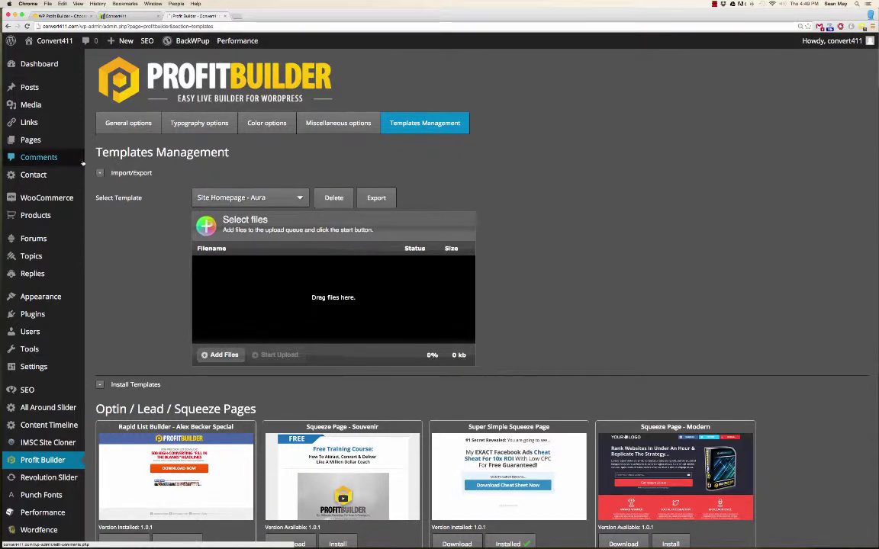
mouse_move(31, 142)
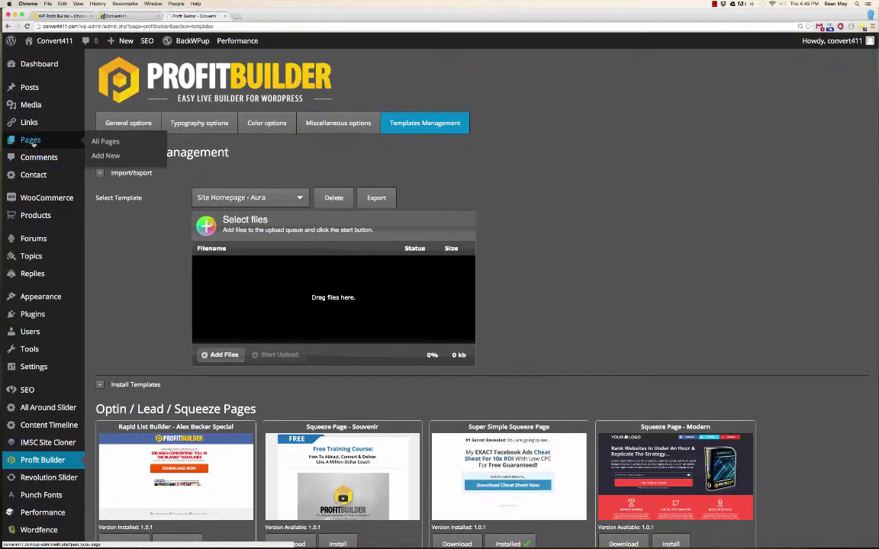
left_click(113, 158)
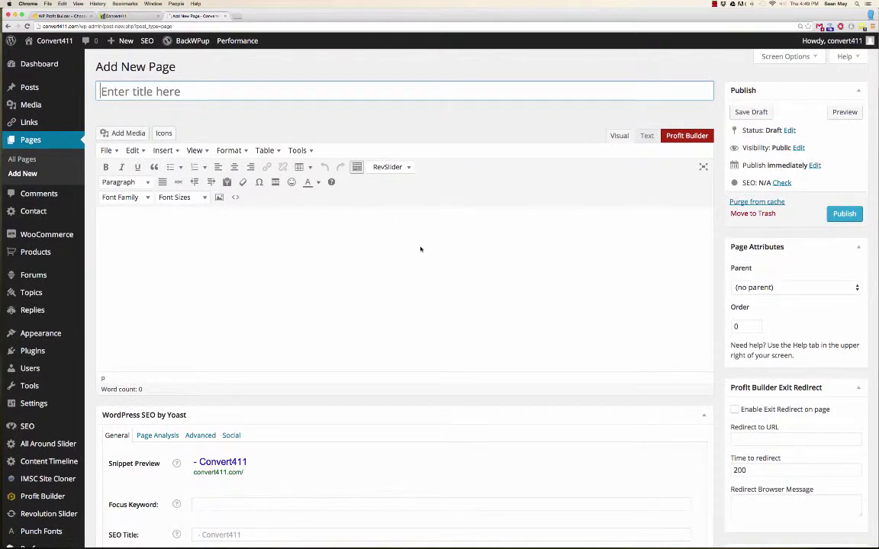
left_click(157, 91)
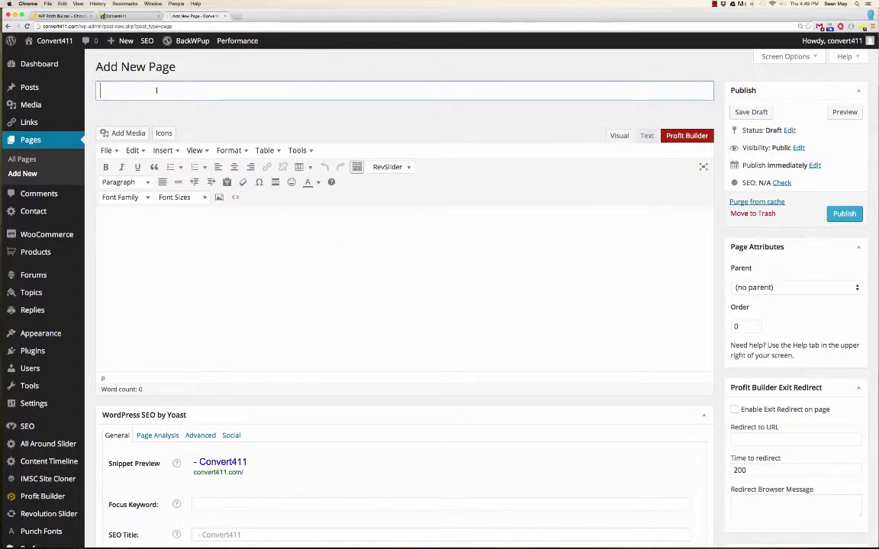
type("Training ")
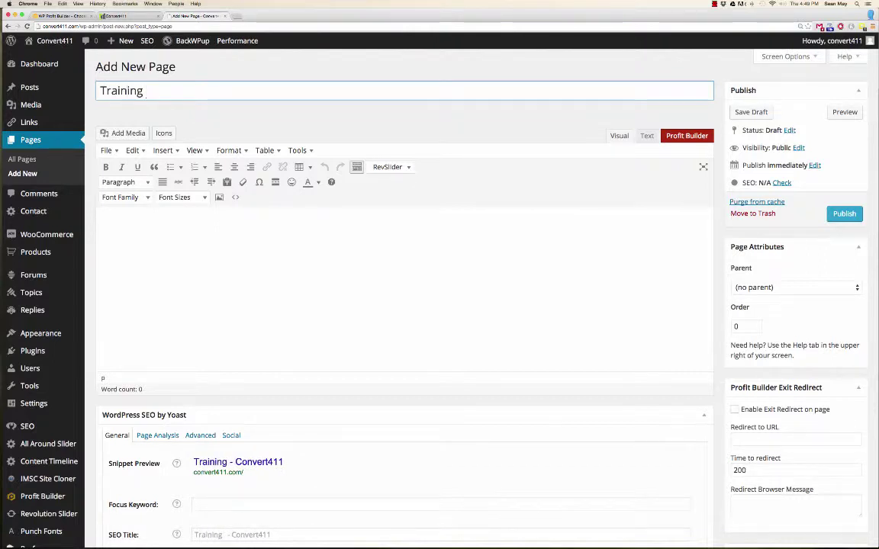
type("Opt-")
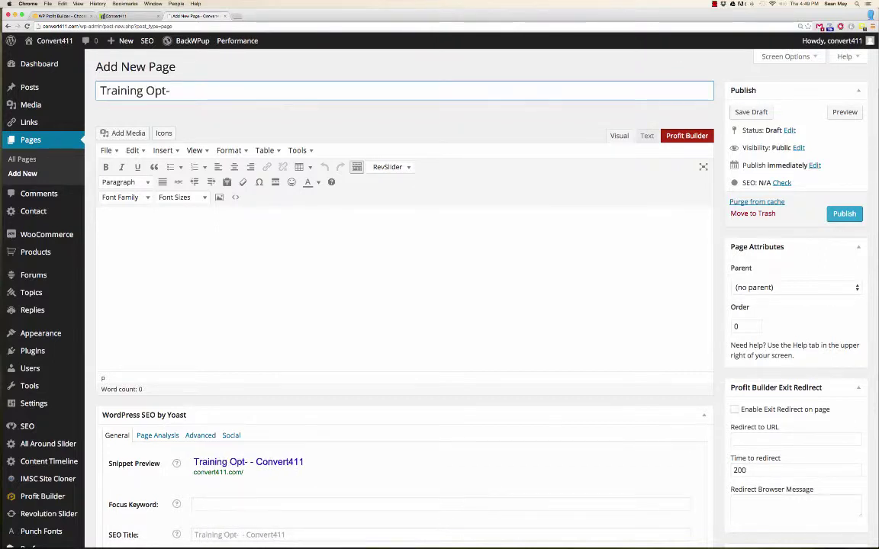
type("In Page Test")
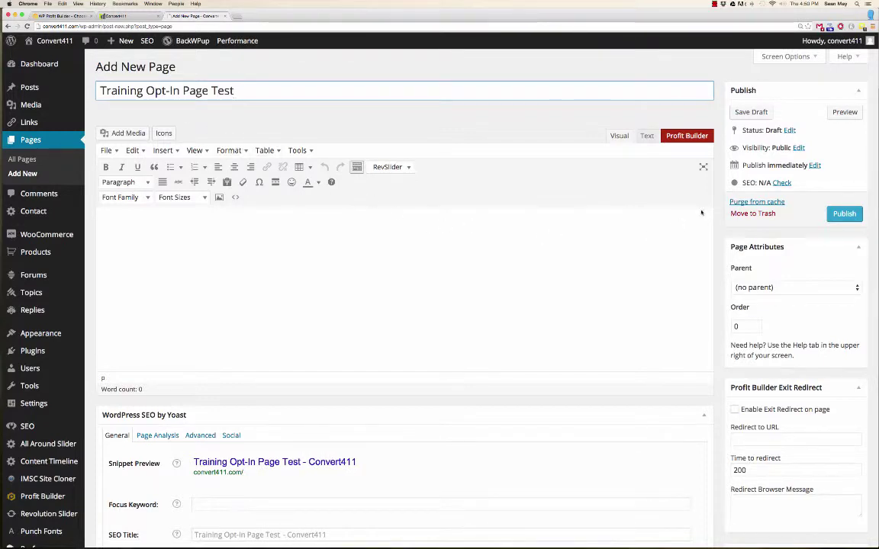
- In the PBTheme page options, remove the page padding and hide the breadcrumbs, menu, top bar and footer
scroll(683, 204, "down", 5)
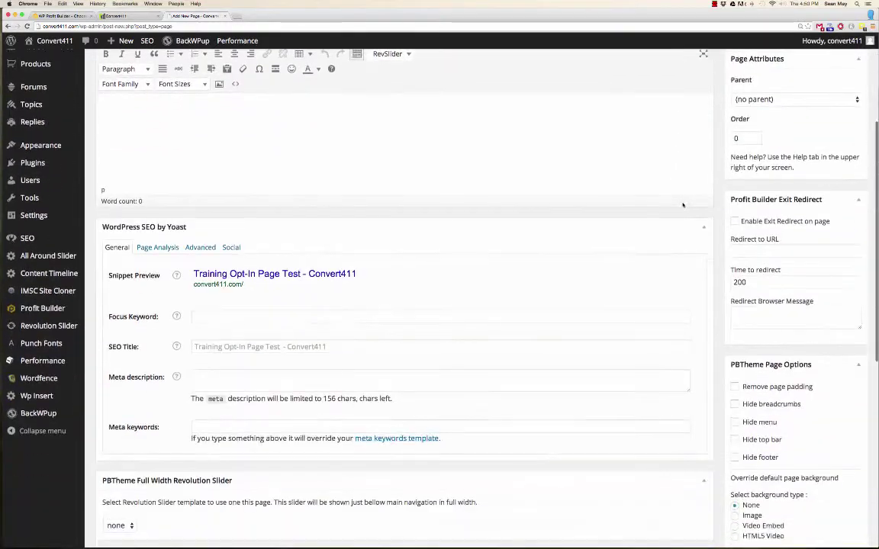
scroll(683, 205, "down", 2)
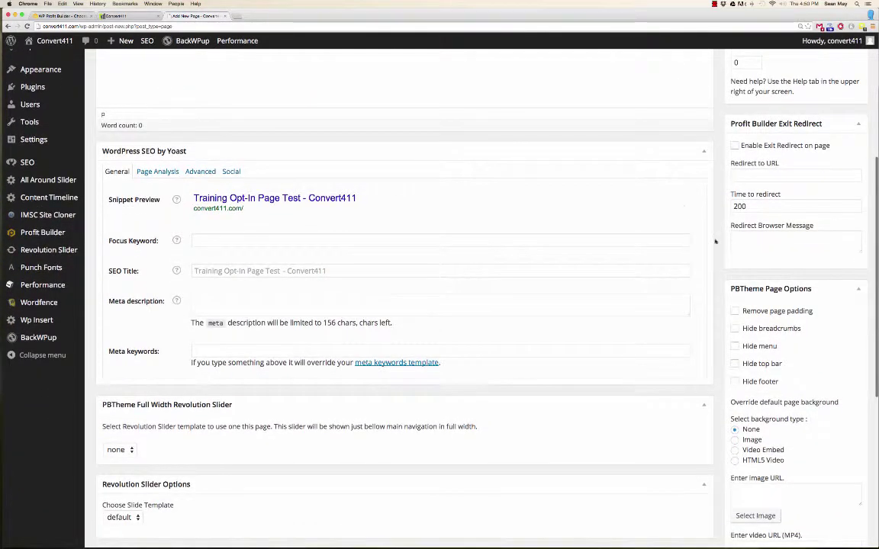
left_click(735, 382)
left_click(735, 329)
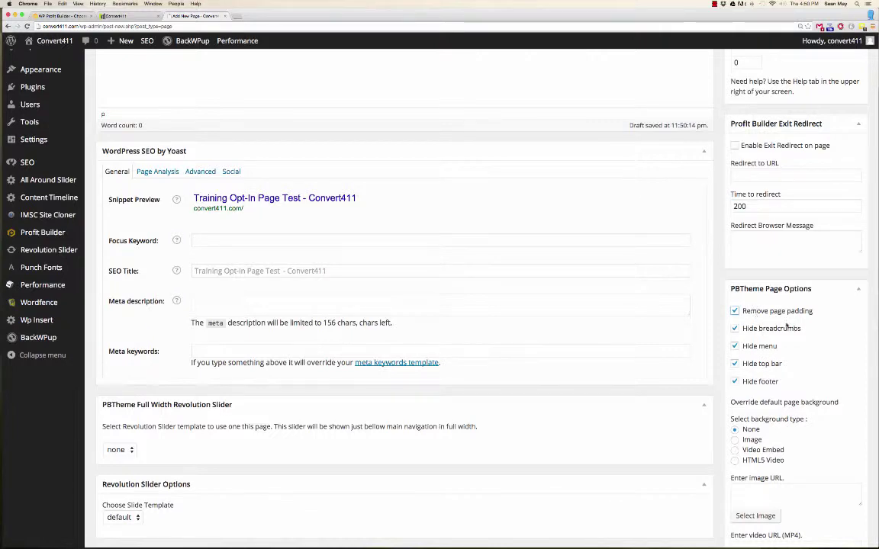
scroll(761, 319, "down", 3)
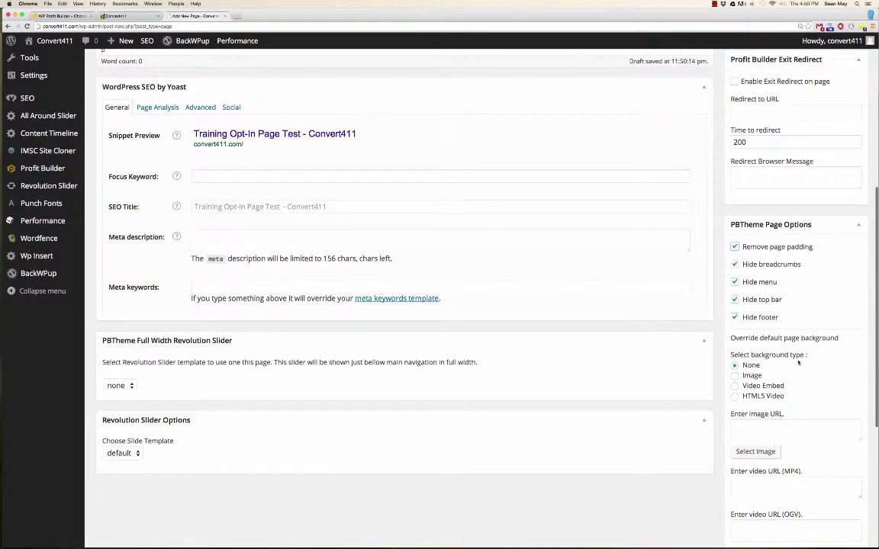
scroll(736, 386, "down", 1)
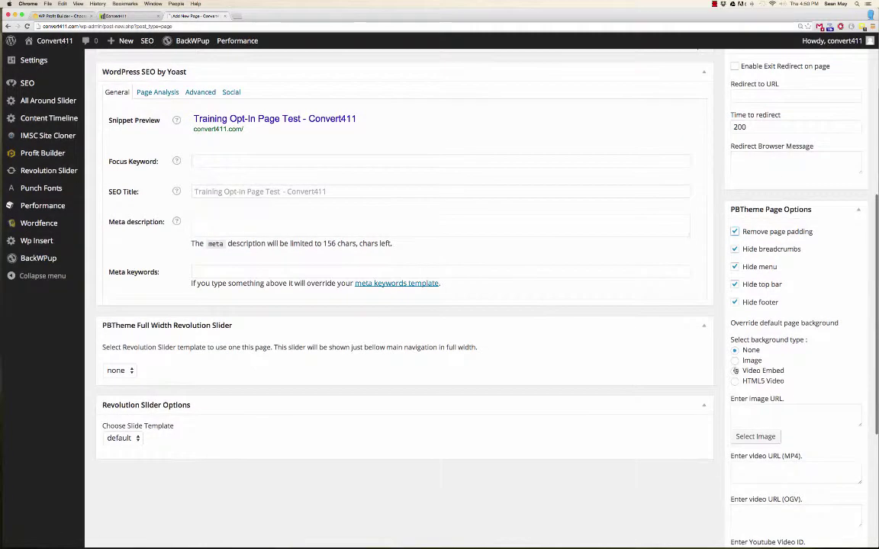
scroll(736, 370, "down", 1)
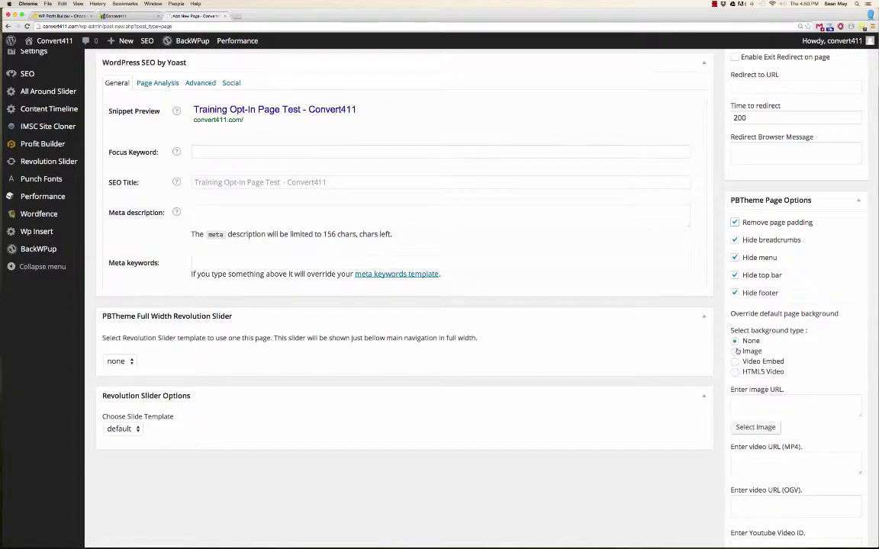
- Save the page as a draft and open it for editing in Profit Builder
scroll(745, 351, "up", 10)
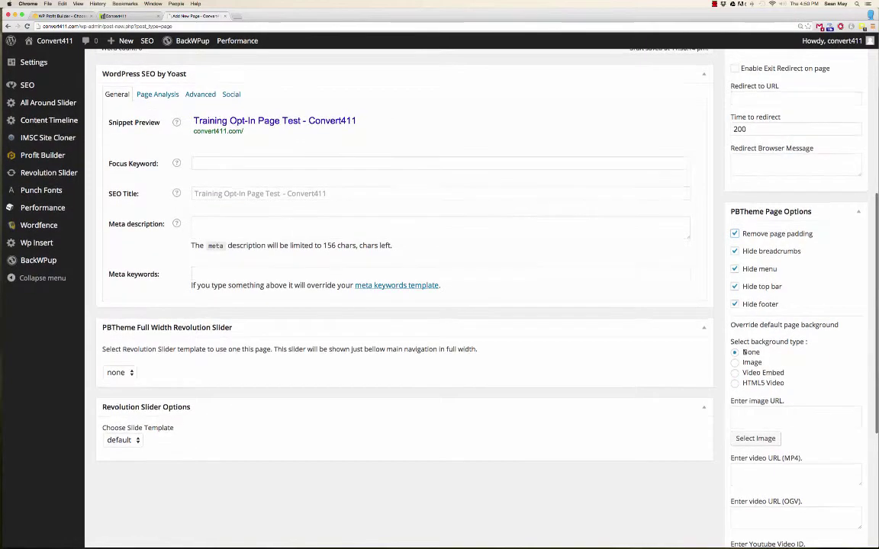
scroll(745, 355, "up", 3)
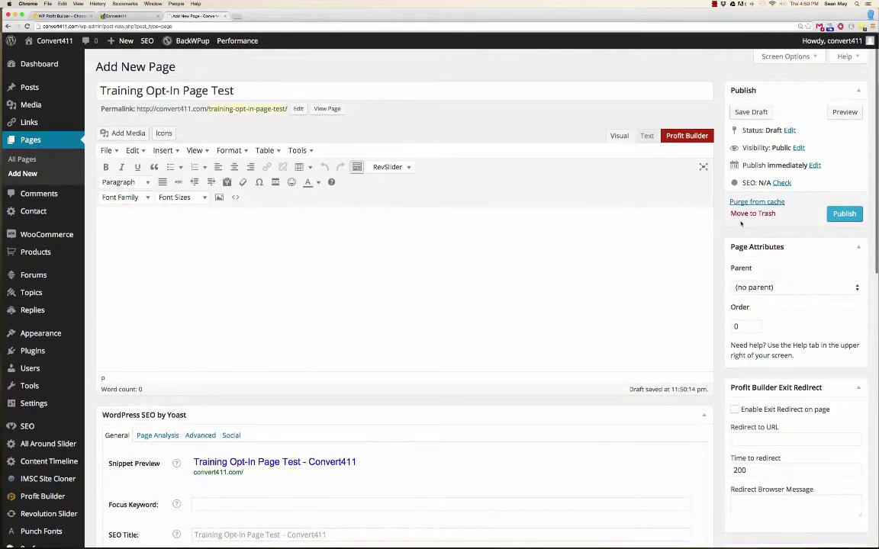
left_click(747, 113)
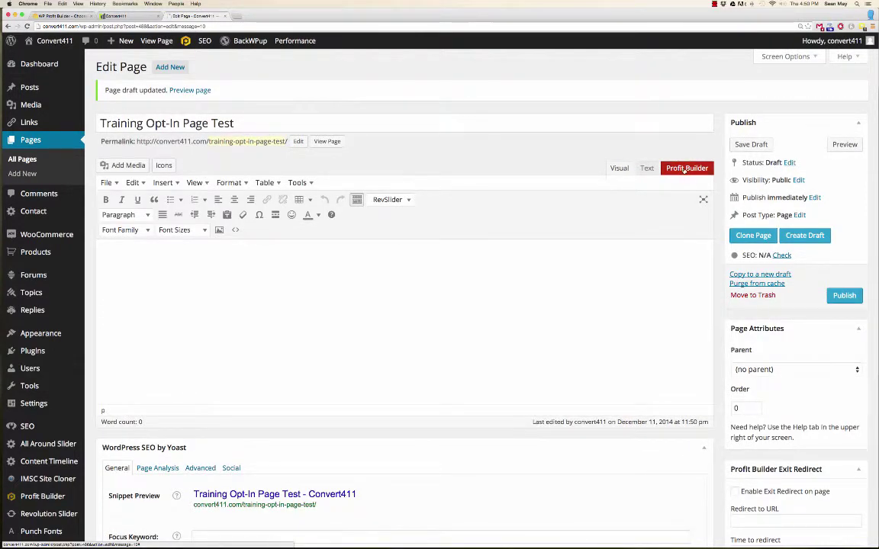
left_click(683, 170)
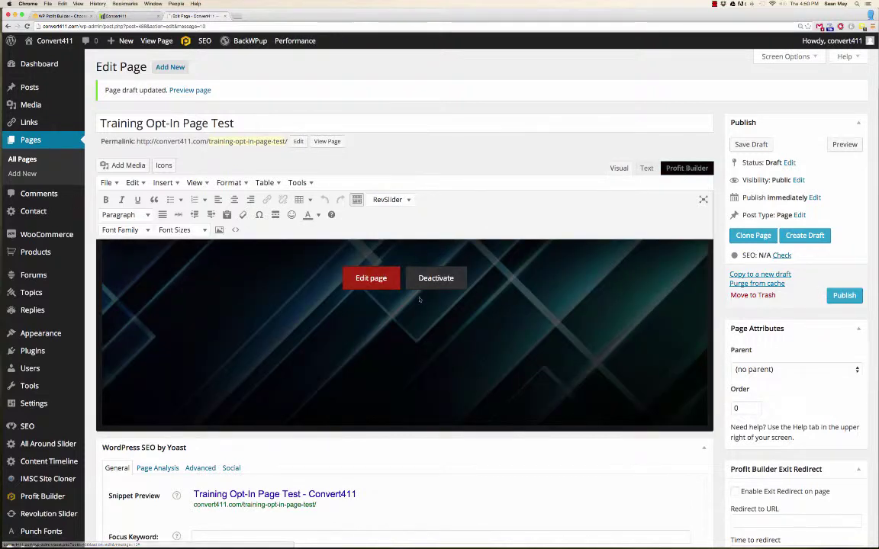
left_click(371, 278)
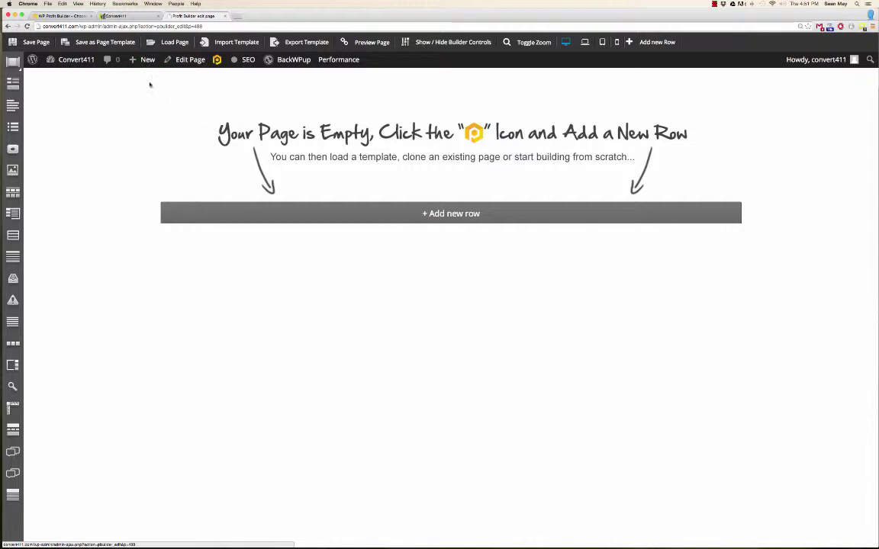
- Load the "Super Simple Squeeze Page" template into the empty page
left_click(172, 43)
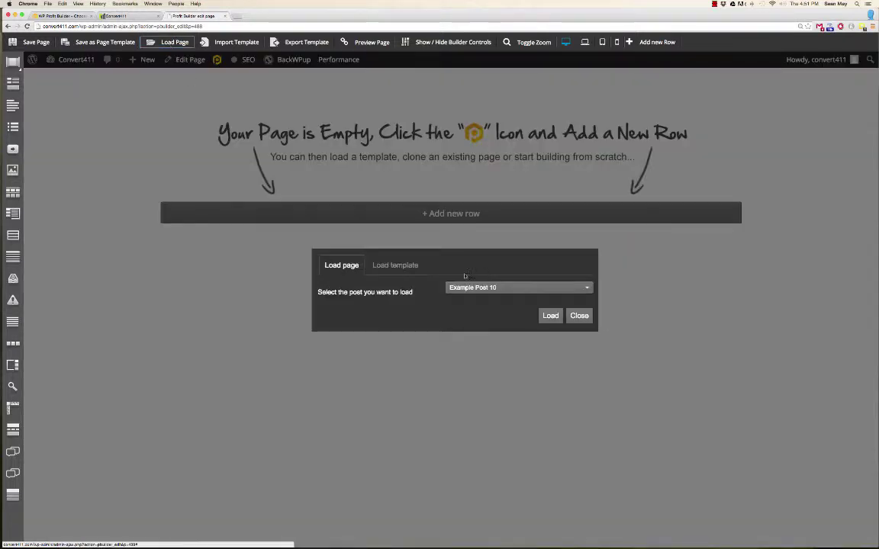
left_click(402, 266)
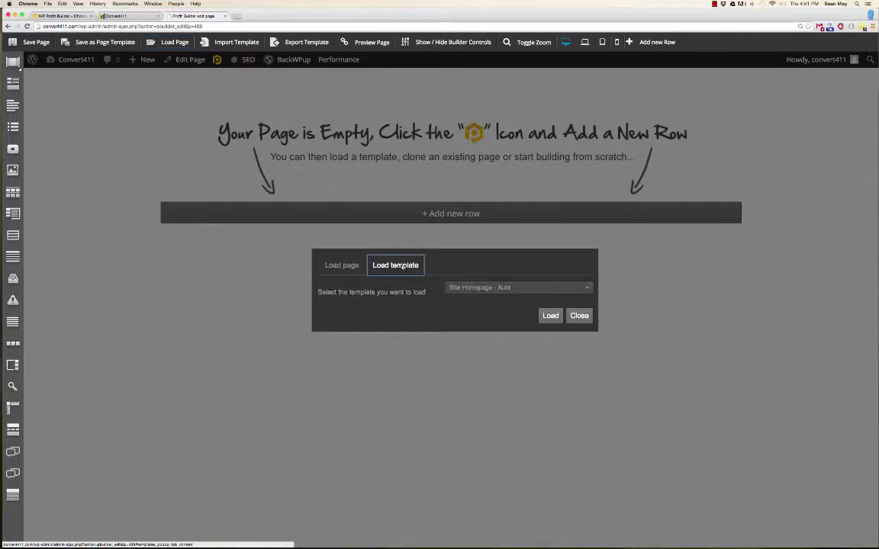
left_click(590, 290)
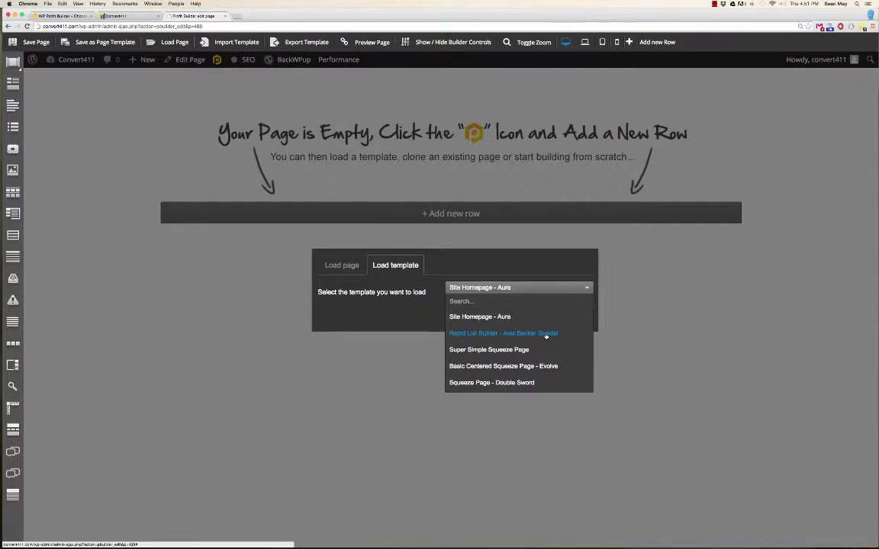
left_click(481, 351)
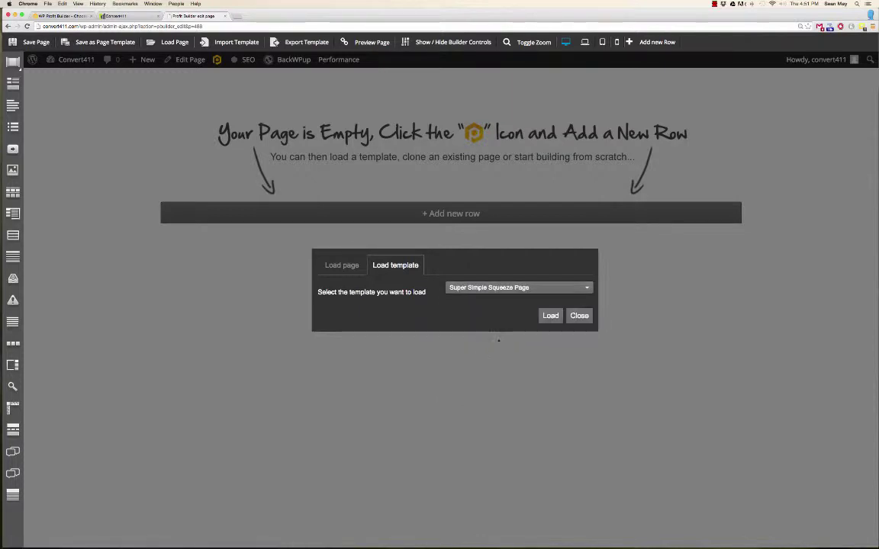
left_click(550, 317)
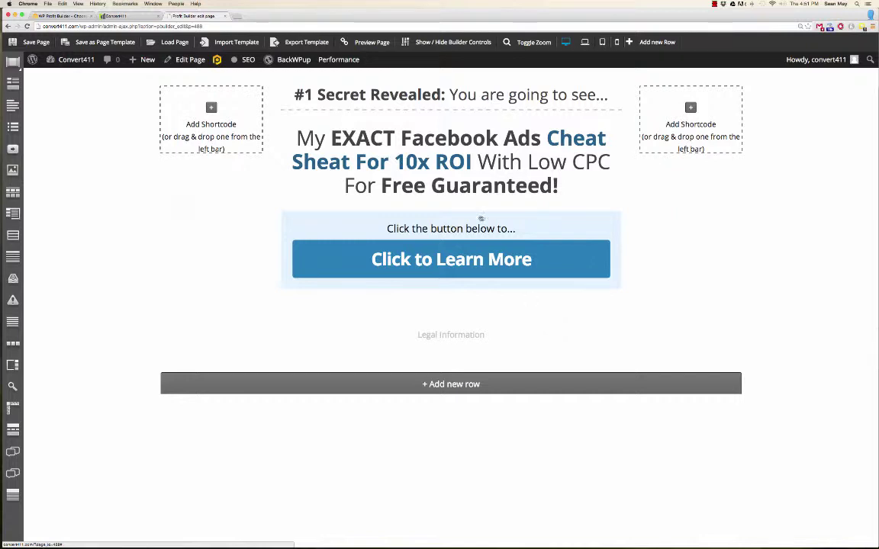
- In the text above the headline, replace the bold words "#1 Secret Revealed:" with "100% FREE Download"
mouse_move(477, 181)
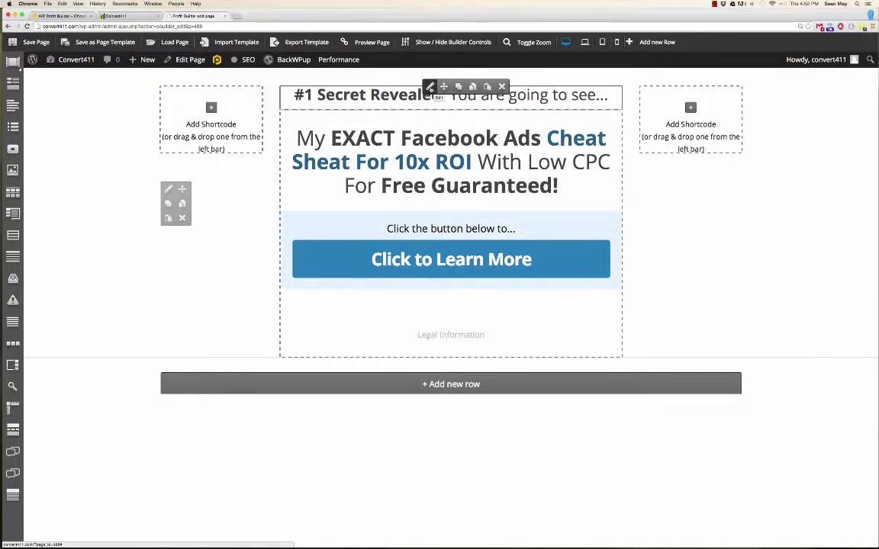
left_click(431, 87)
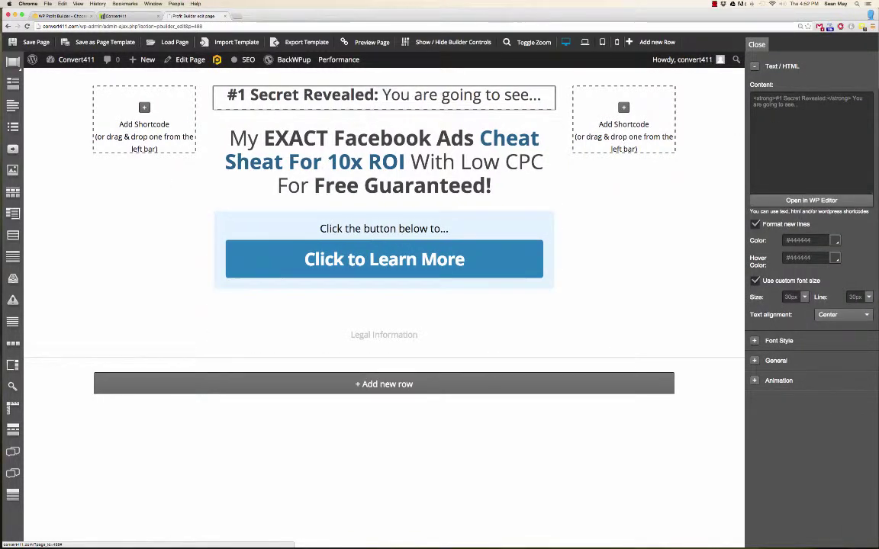
left_click_drag(776, 98, 815, 99)
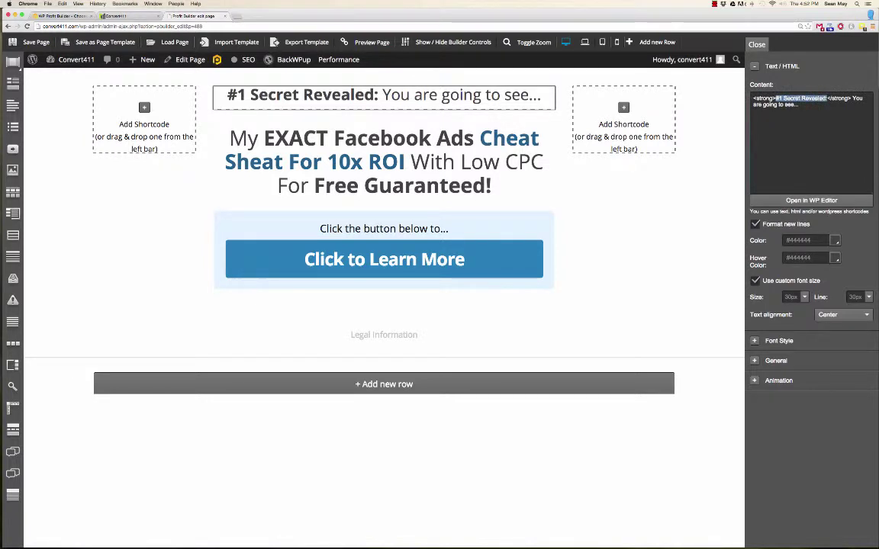
type("100% FR")
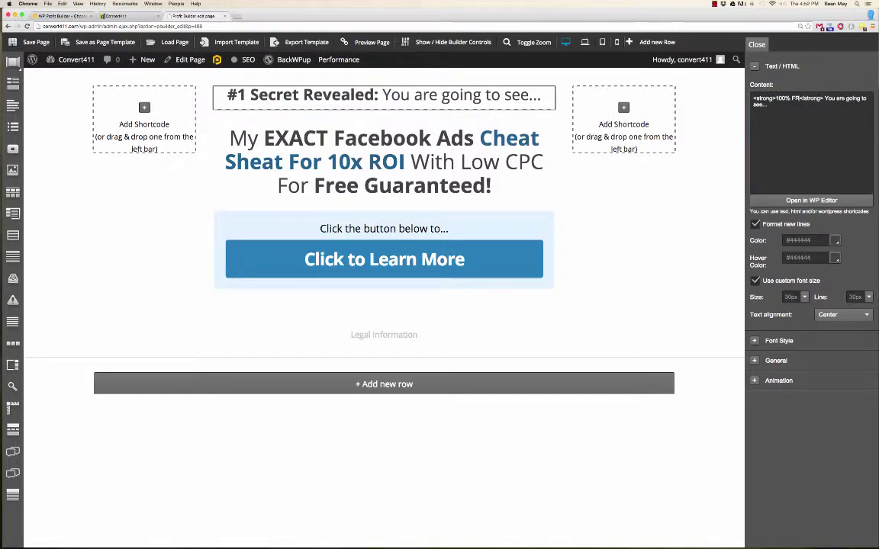
type("EE Do")
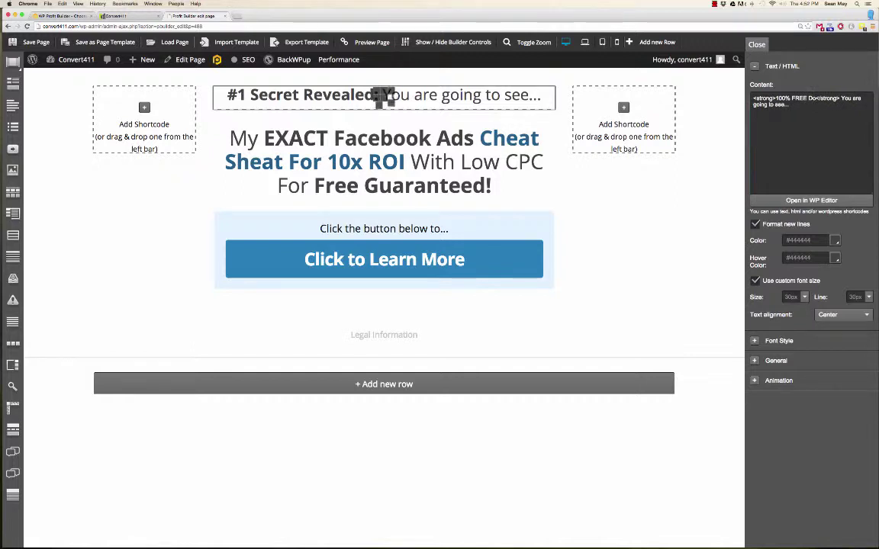
type("wnload")
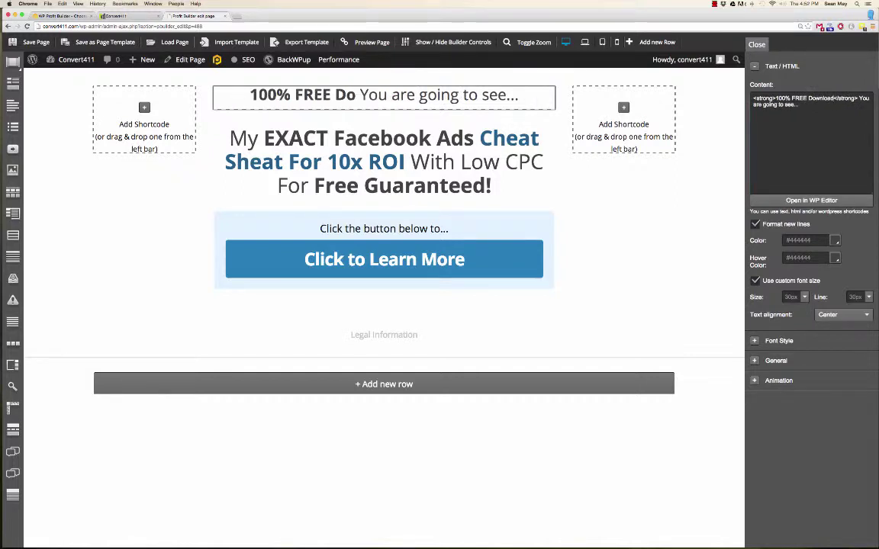
- Delete the words "You are going to see..." after the bold "100% FREE Download" text
key("Right")
key("Right")
key("Right")
key("Right")
key("Right")
key("Right")
key("Right")
key("Right")
key("Right")
key("Right")
key("shift+super+Down")
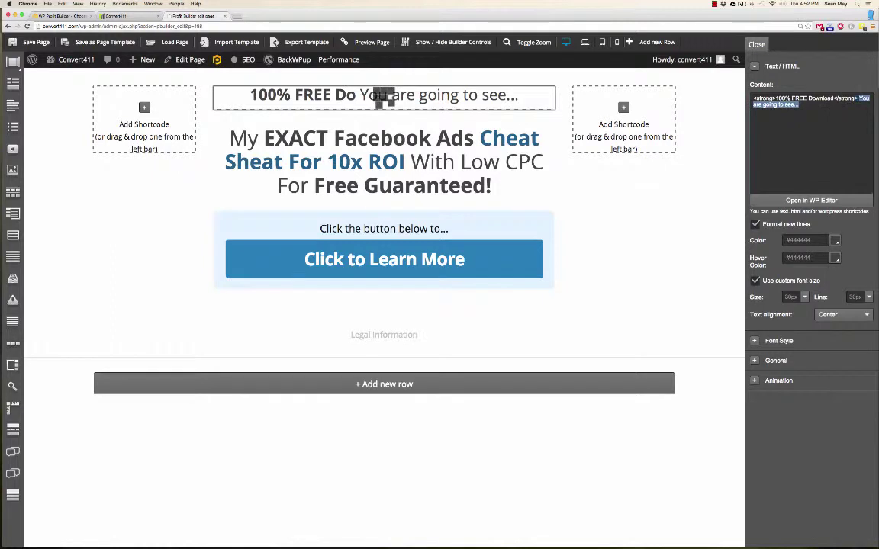
key("BackSpace")
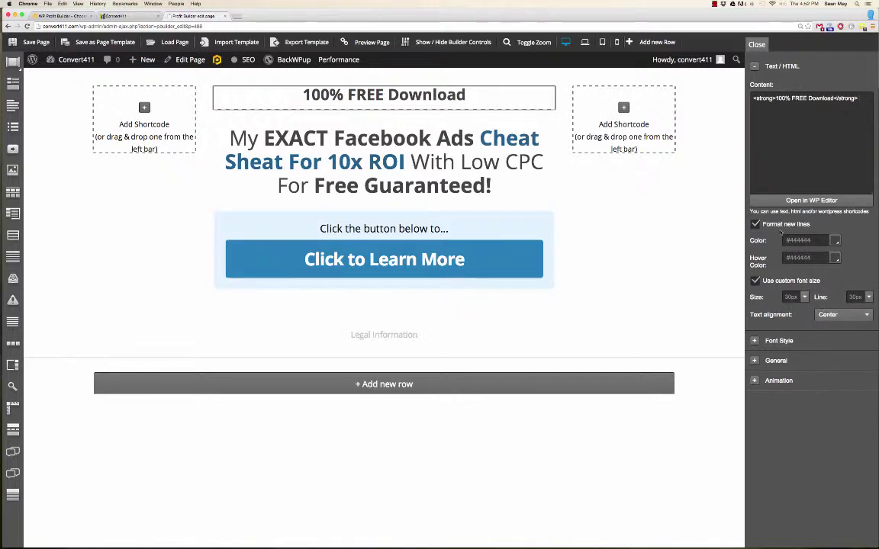
left_click(803, 201)
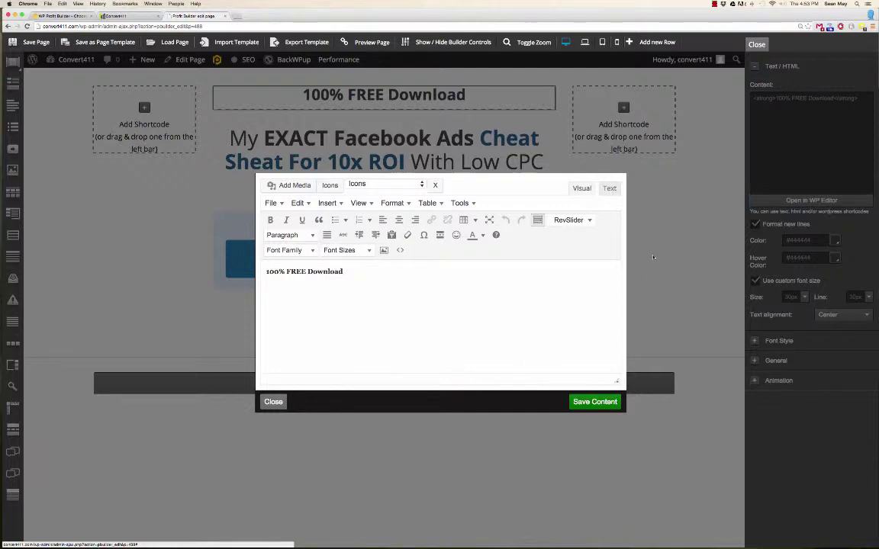
left_click(273, 402)
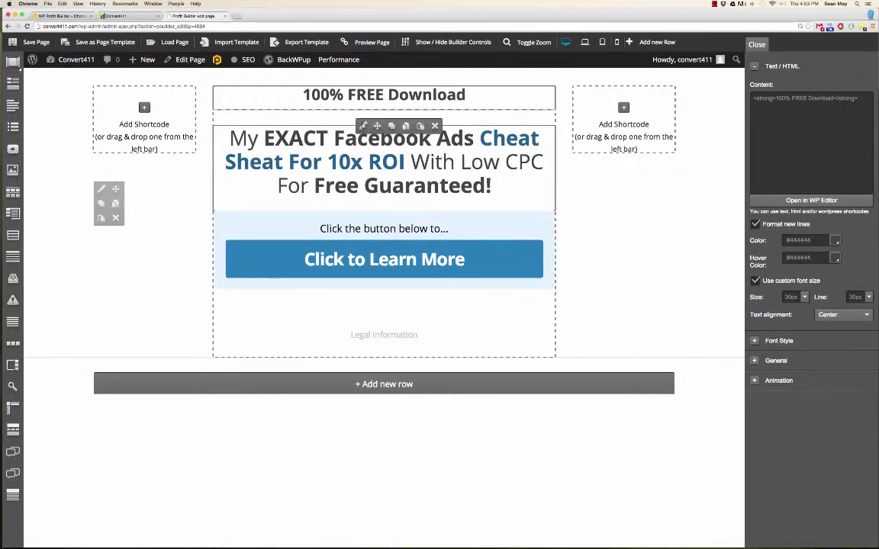
- Open the main headline in the WP editor and replace "Facebook Ads" with "73% Opt-In Rate Squeeze Pages"
left_click(384, 162)
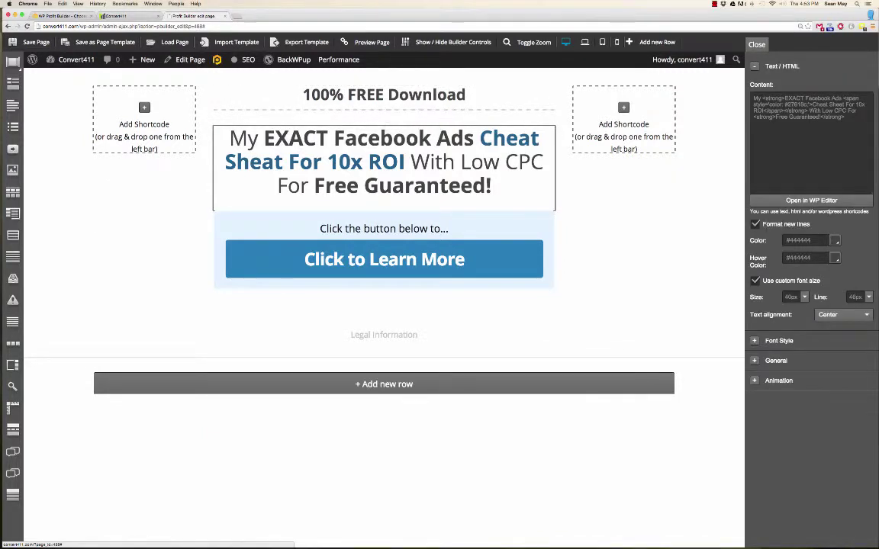
left_click(808, 201)
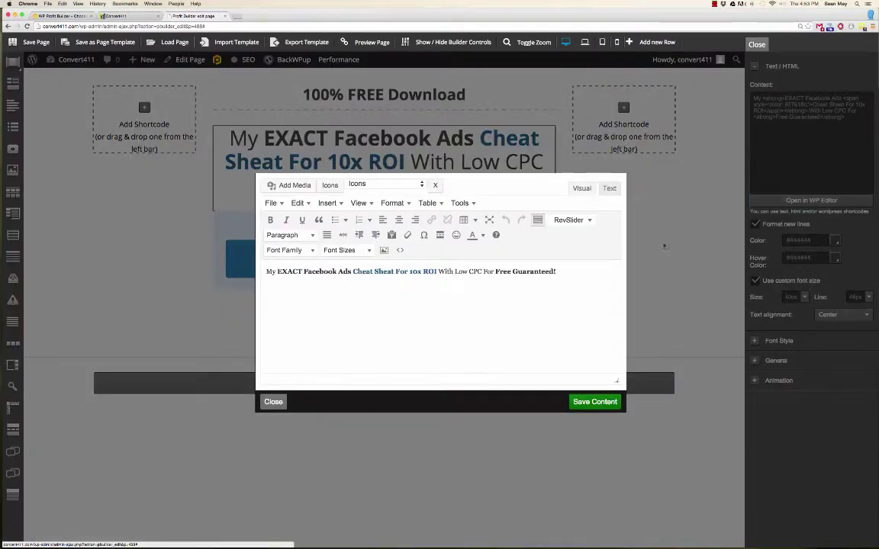
left_click(271, 272)
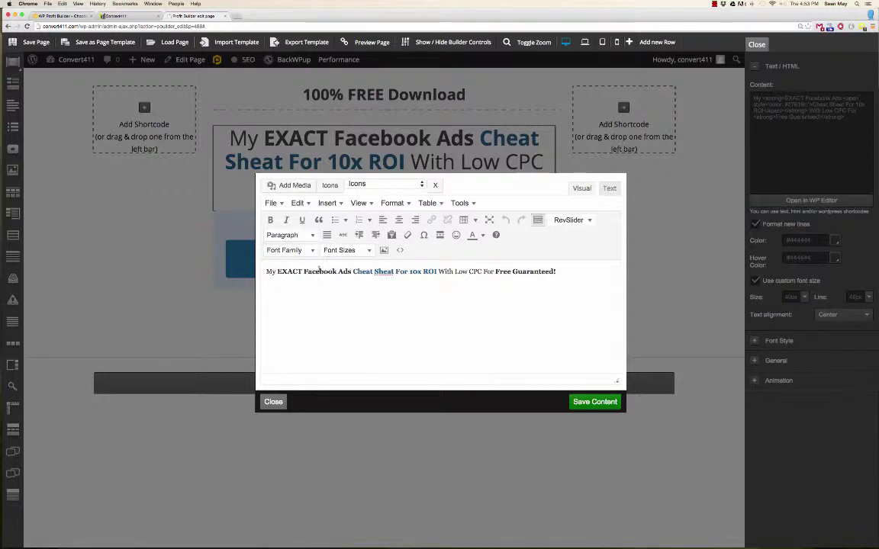
left_click_drag(304, 271, 344, 272)
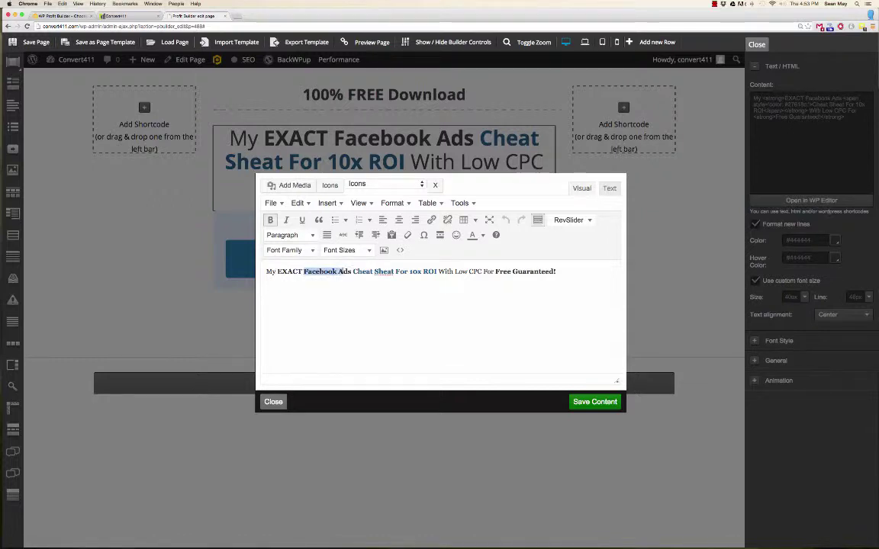
type("73%")
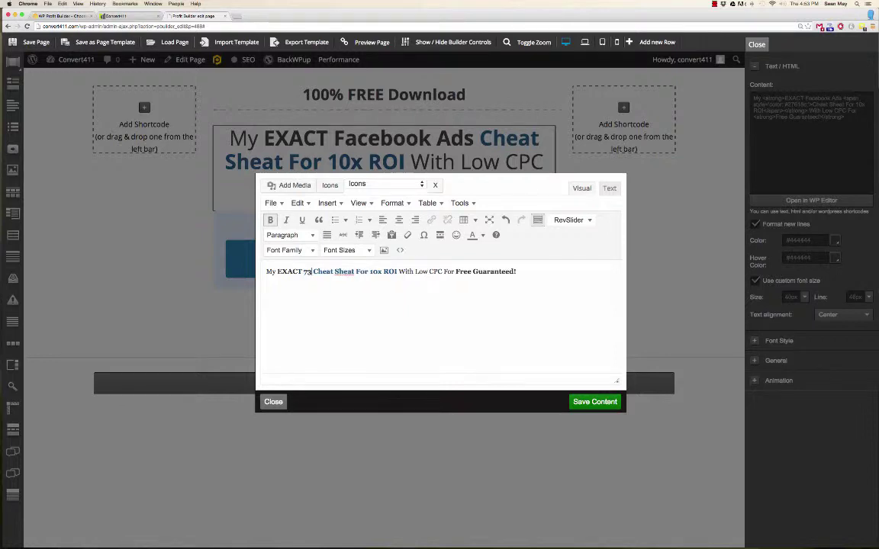
type(" Opt")
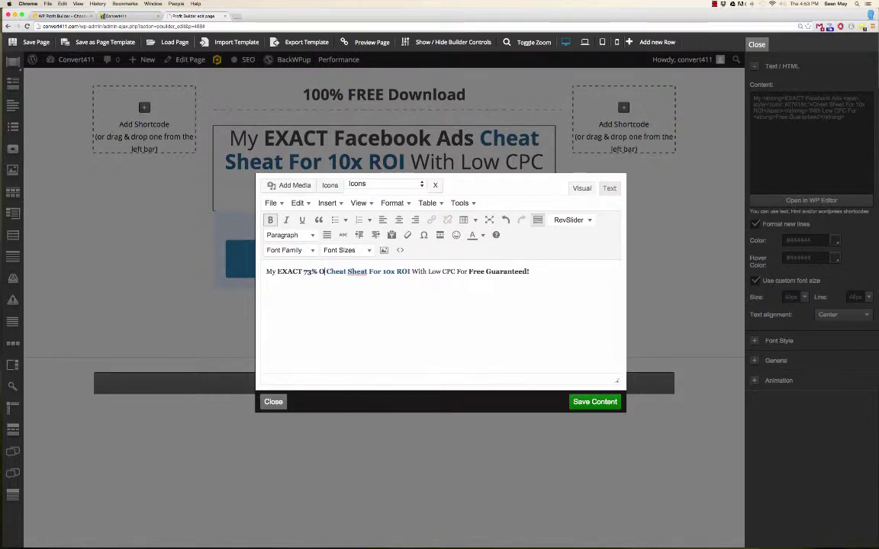
type("-In Rate ")
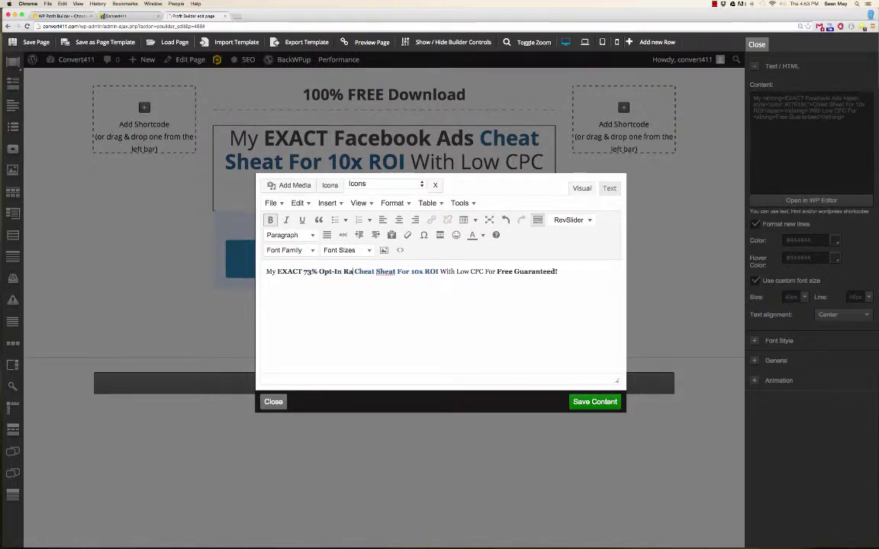
type("S ")
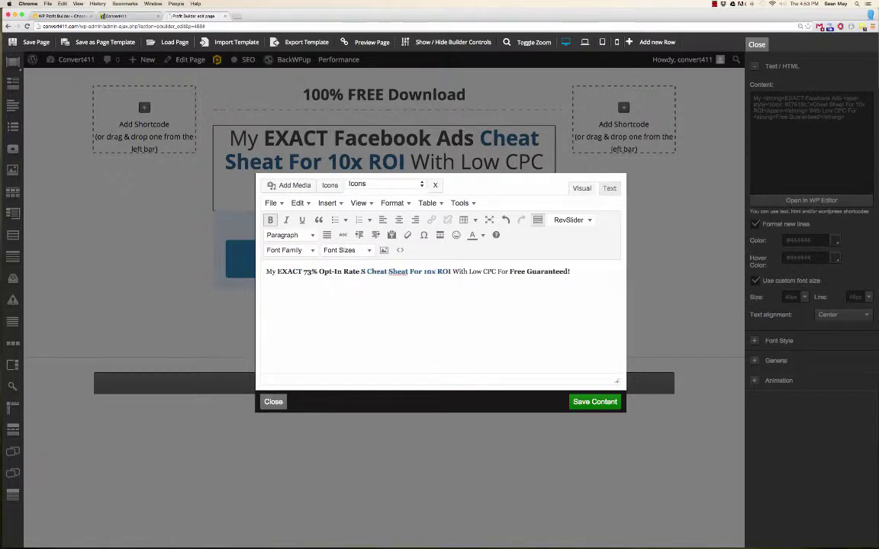
type("queeze")
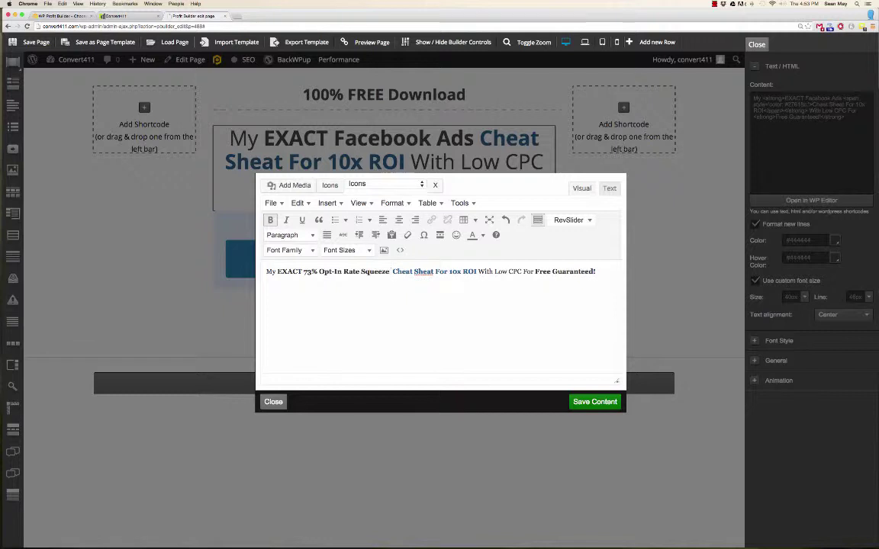
type(" Pages")
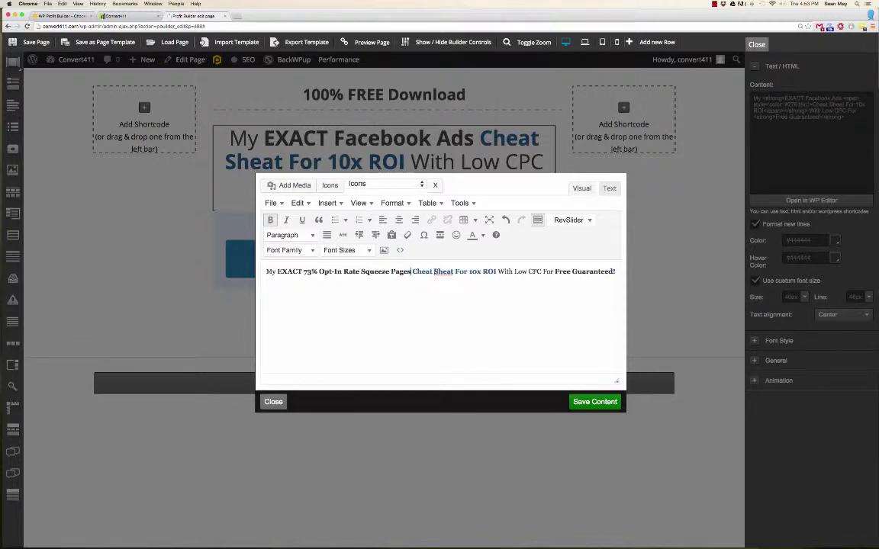
- In the headline's blue text, correct "Sheat" to "Sheet" and replace "10x ROI" with "Higher Profit Margin"
left_click(449, 271)
key("BackSpace")
type("e")
left_click_drag(469, 272, 495, 271)
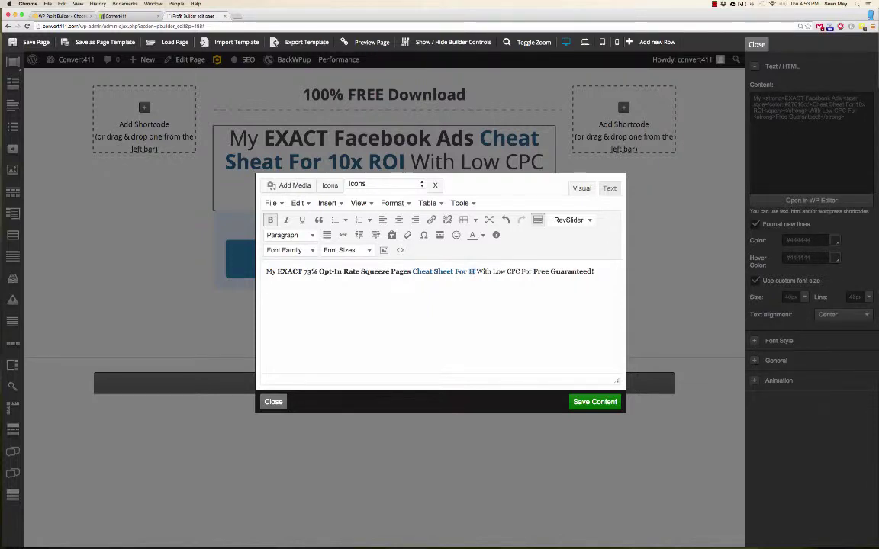
type("Higher Profit Marg")
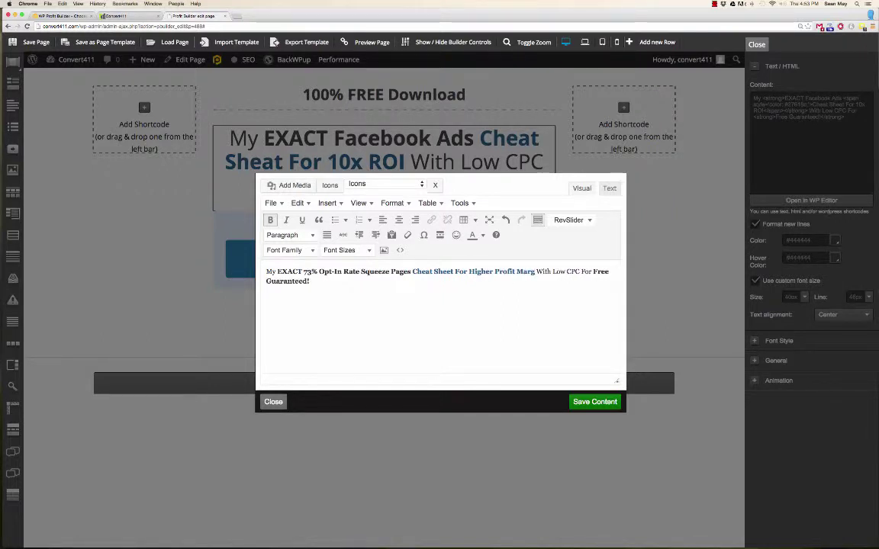
type("in")
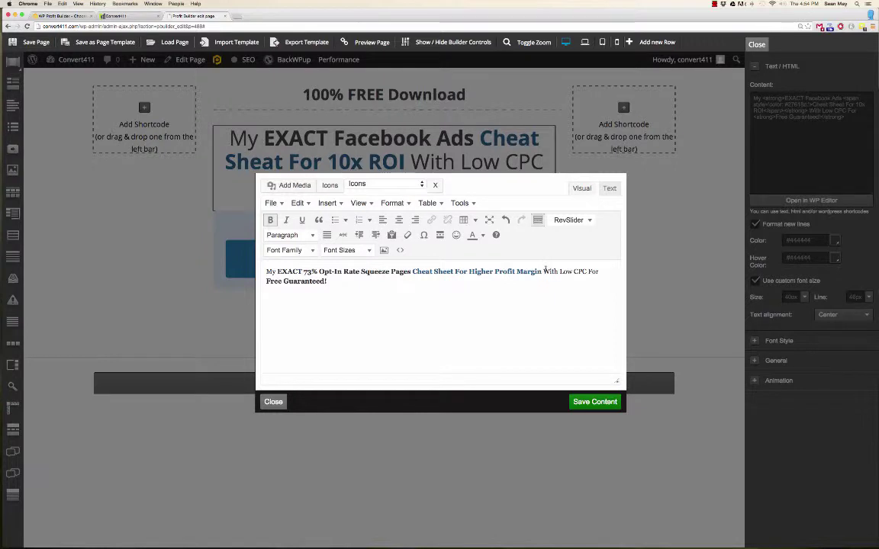
- Replace "With Low CPC For" in the headline with "That Take Less Than", capitalizing each word
left_click_drag(543, 273, 600, 273)
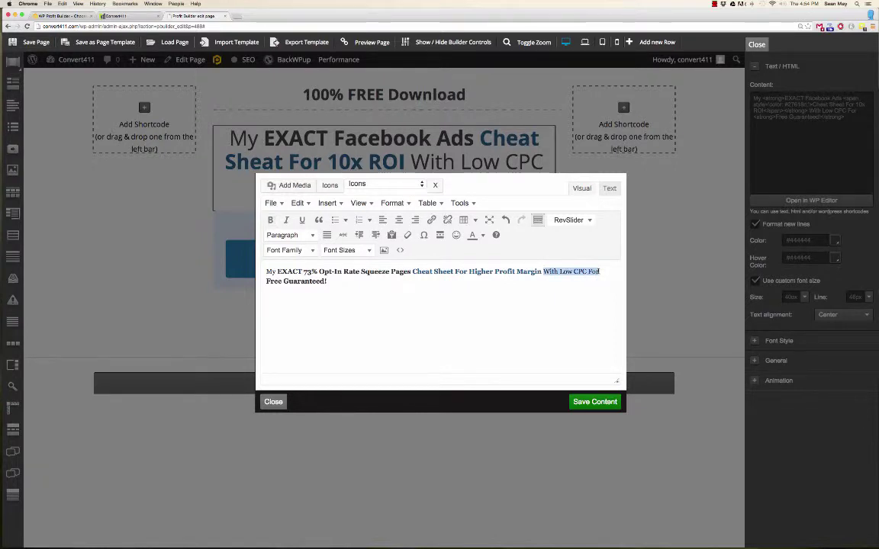
type("that")
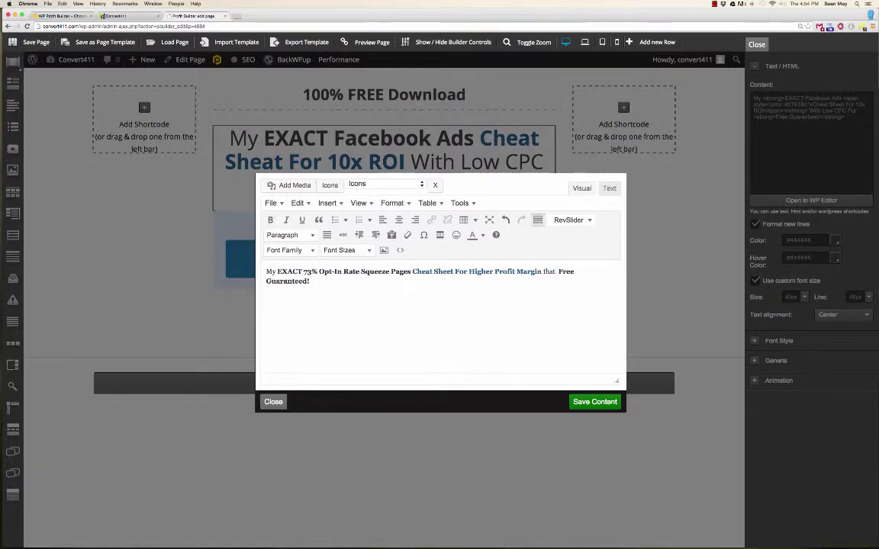
type(" take")
left_click(547, 271)
key("BackSpace")
type("T")
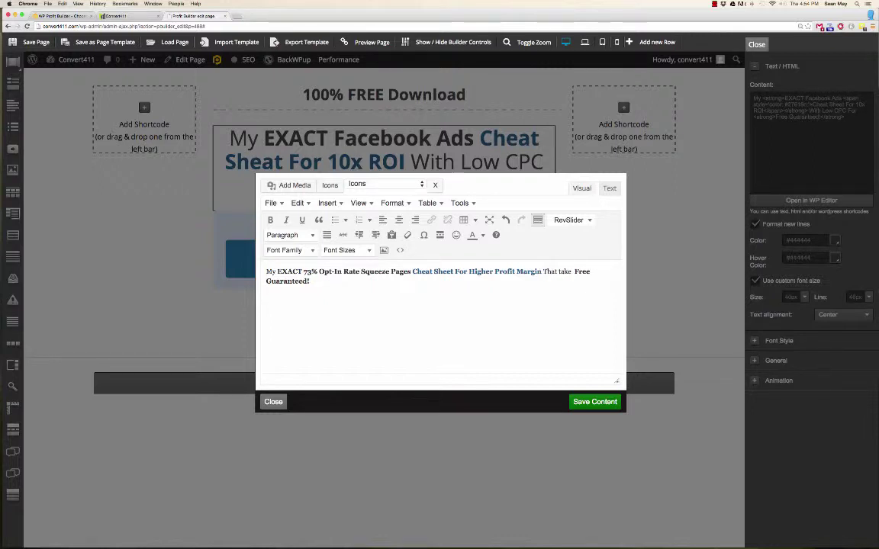
left_click(561, 271)
key("BackSpace")
type("Take Less Than")
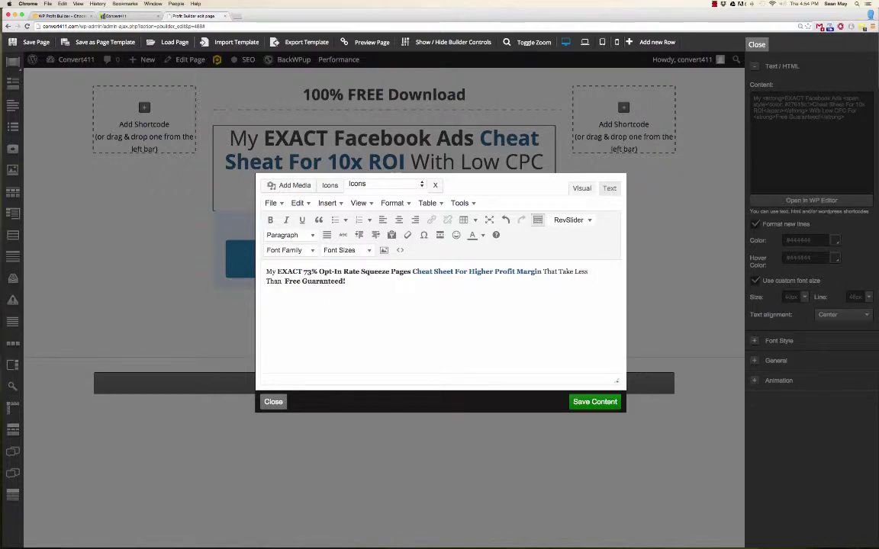
- Replace the headline's closing "Free Guaranteed!" with "5 Minutes To Create!" and save the content
key("Delete")
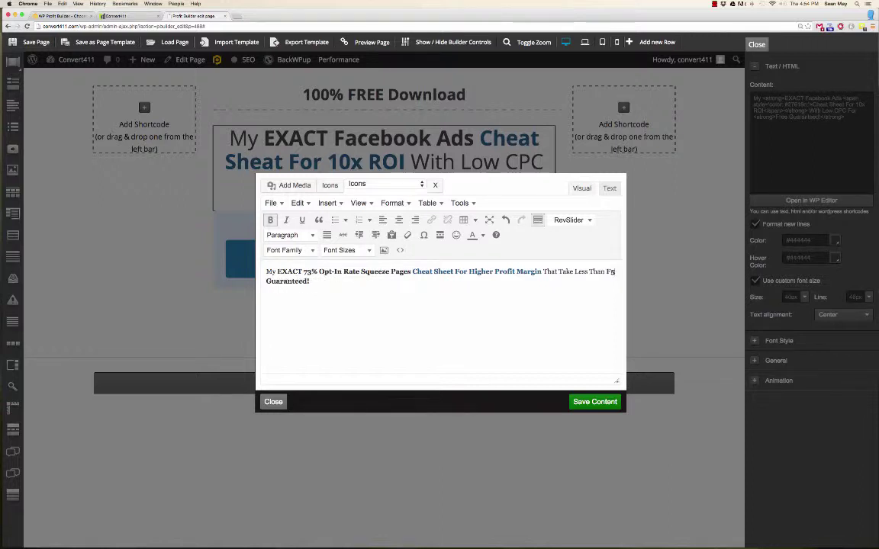
type("Minute")
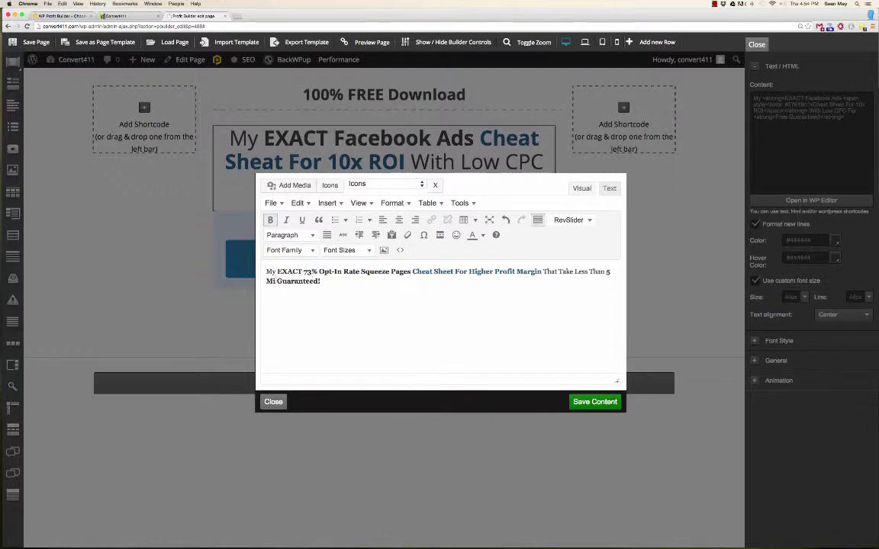
type("s To C")
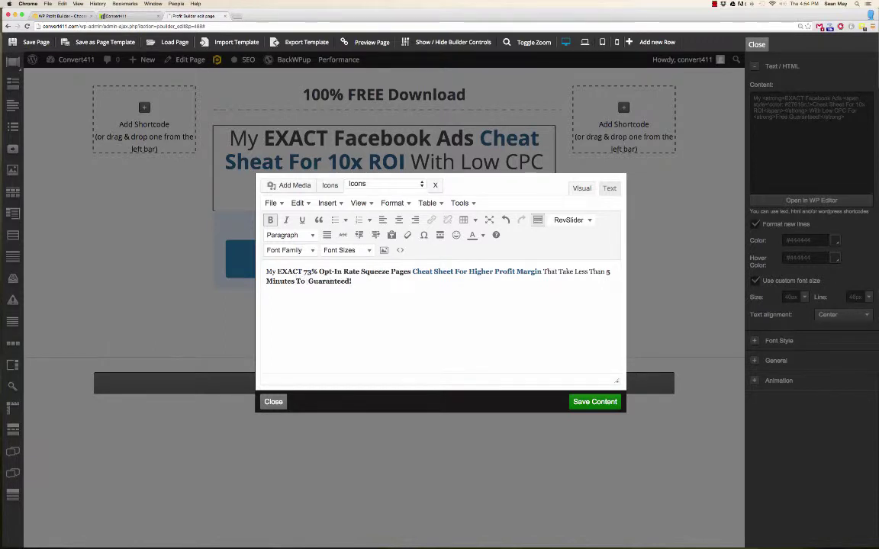
type("reate")
key("Delete")
key("Delete")
key("Delete")
key("Delete")
key("Delete")
key("Delete")
key("Delete")
key("Delete")
left_click(590, 403)
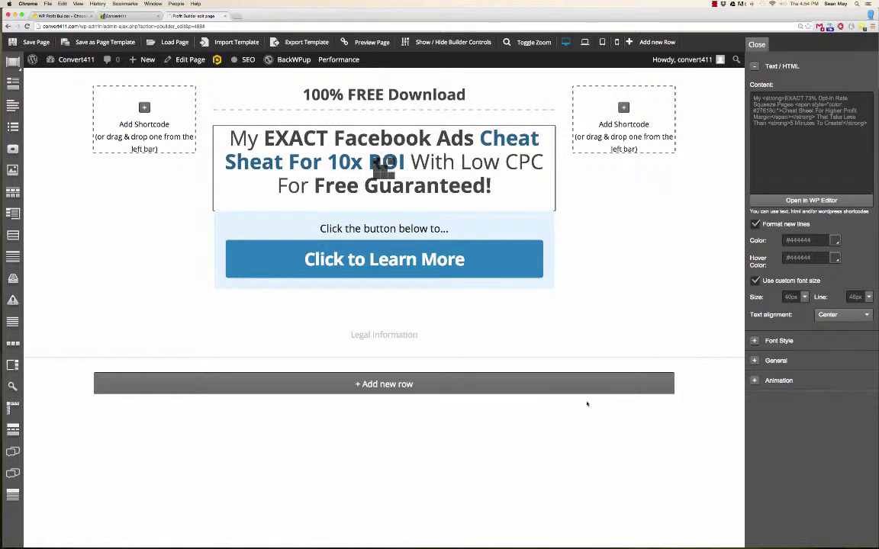
- Open the opt-in form's Two Step settings and delete the lead-in text "Click the button below to..."
mouse_move(390, 170)
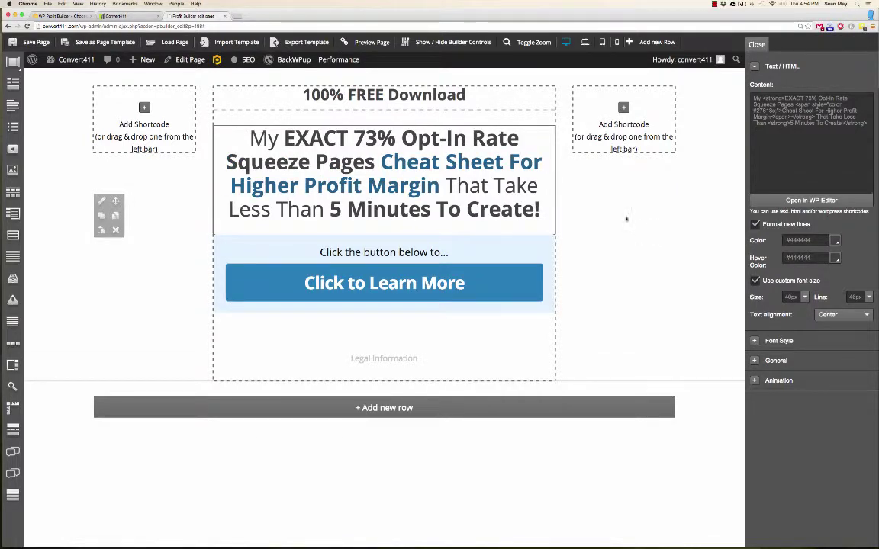
mouse_move(419, 146)
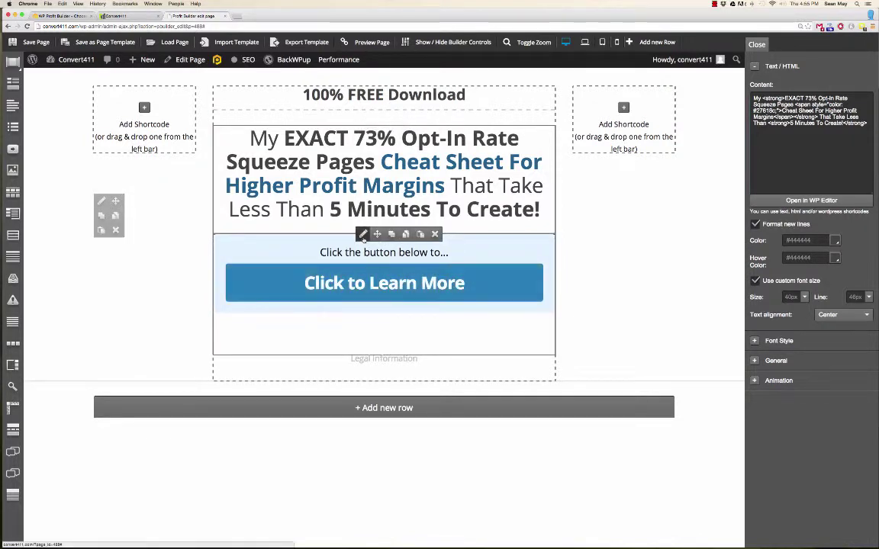
left_click(363, 235)
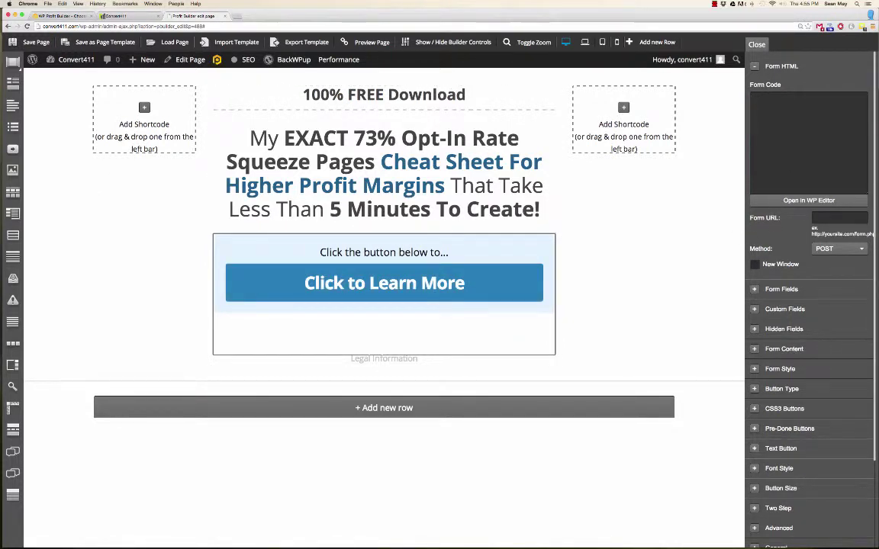
scroll(786, 299, "down", 3)
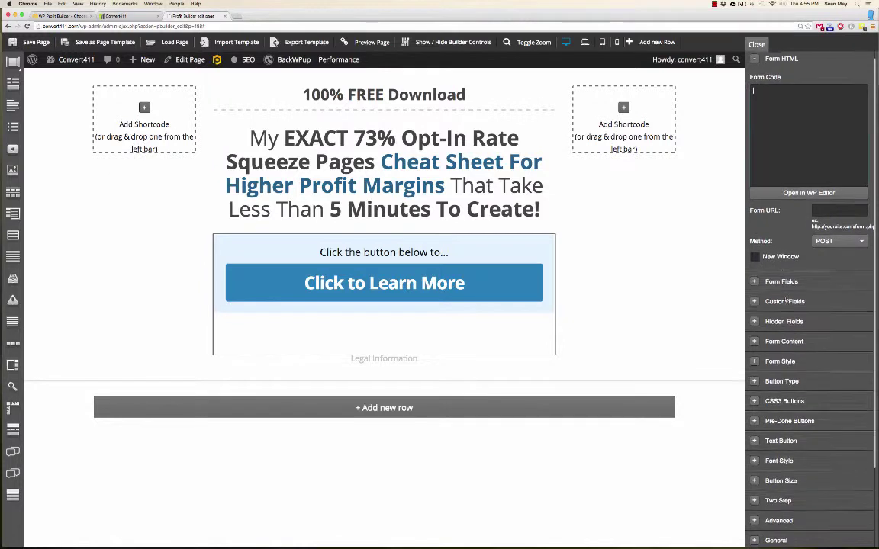
scroll(786, 299, "down", 3)
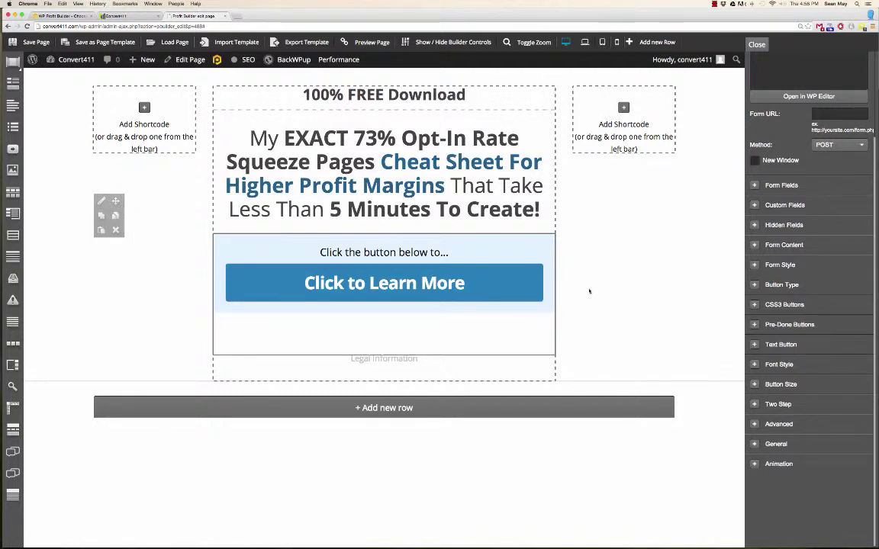
mouse_move(374, 289)
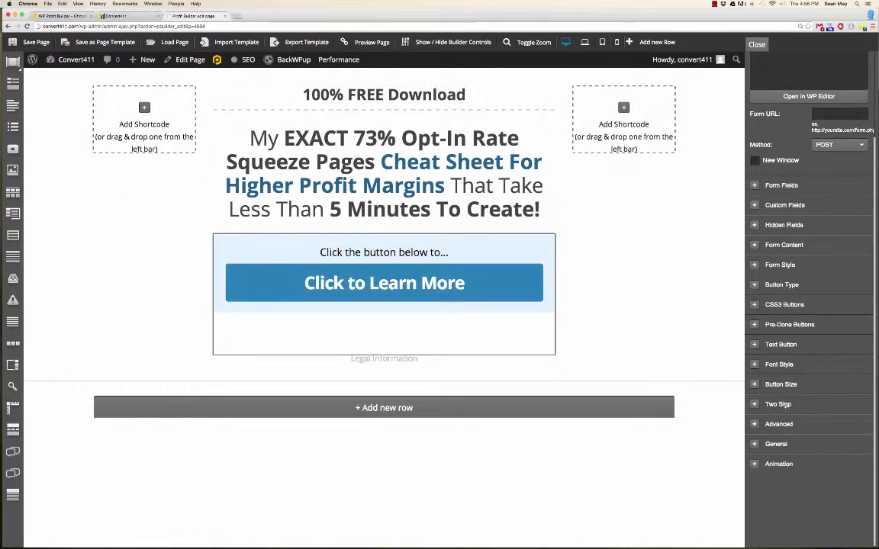
left_click(754, 406)
scroll(754, 407, "down", 5)
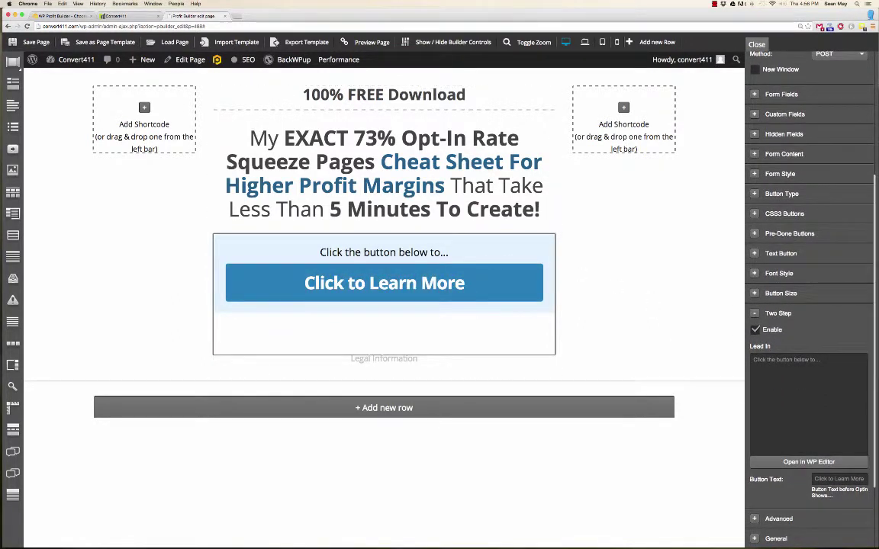
left_click_drag(820, 359, 732, 361)
key("BackSpace")
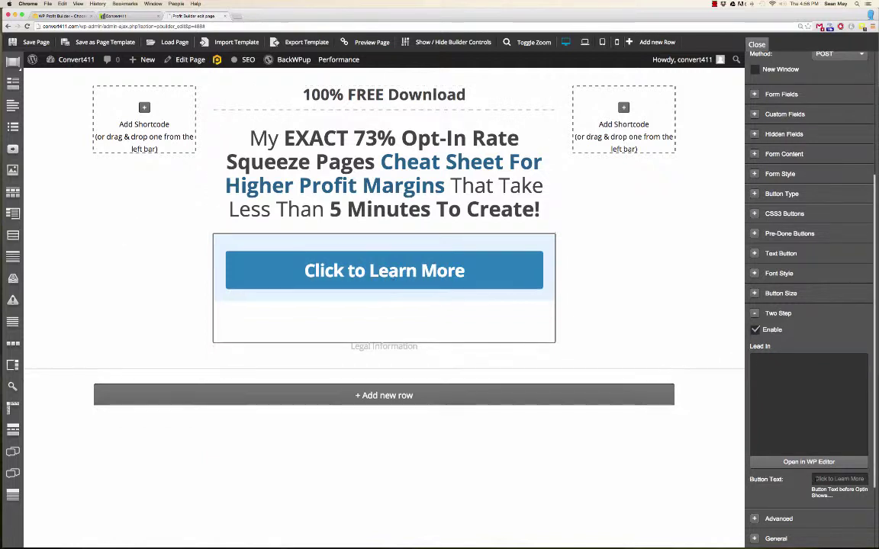
- Set the opt-in form's two-step button text to "DOWNLOAD NOW" and close the form settings
left_click_drag(812, 479, 865, 479)
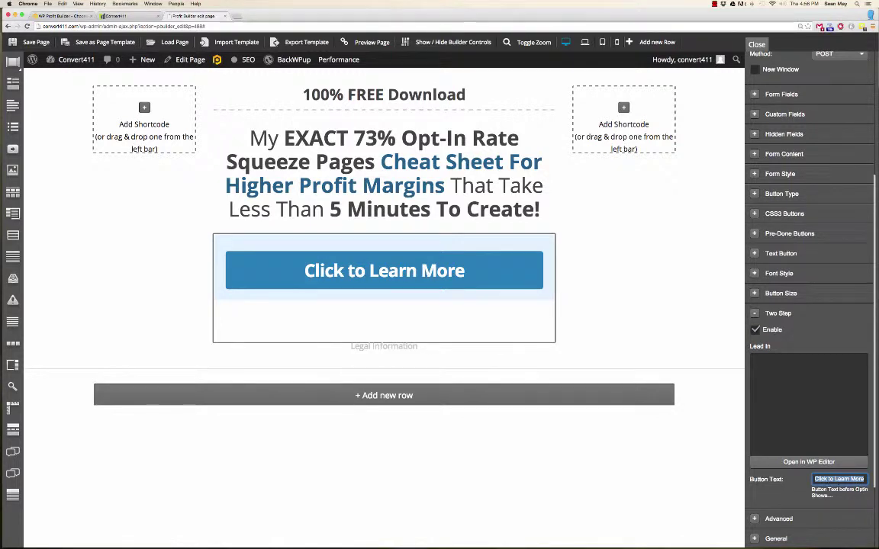
type("DOWNL")
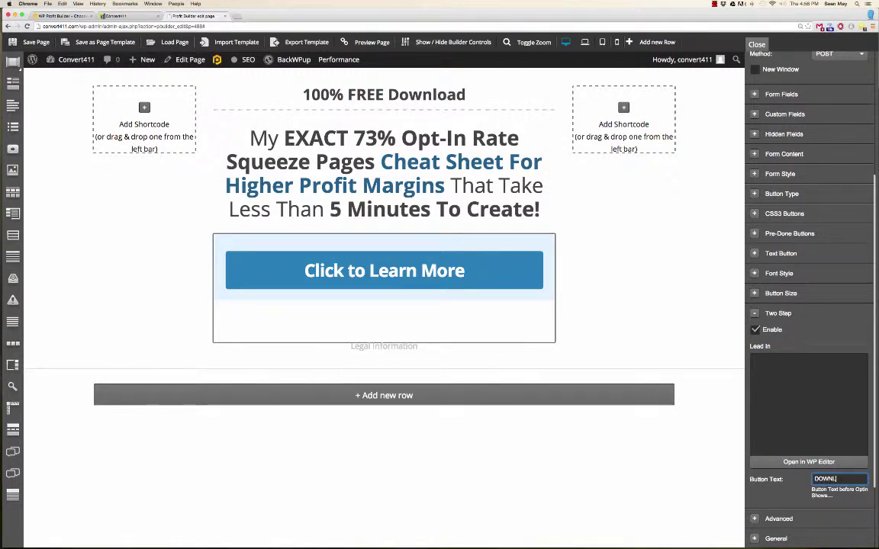
type("OAD NOW")
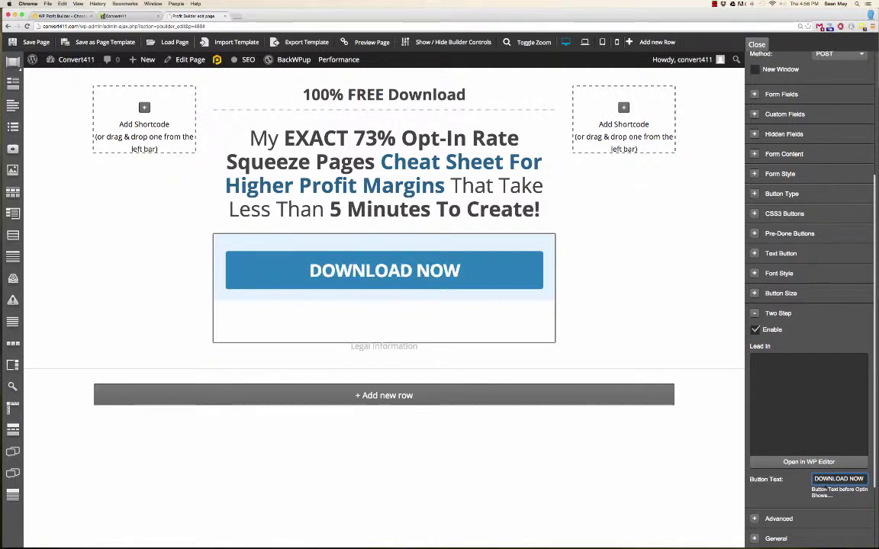
left_click(757, 45)
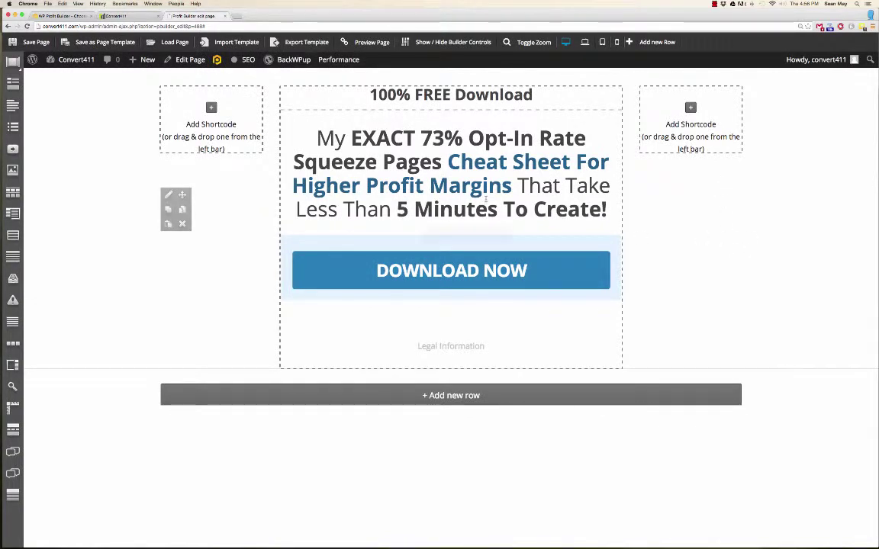
- Save the page and test the two-step opt-in form in its preview, up to entering the email field
mouse_move(316, 140)
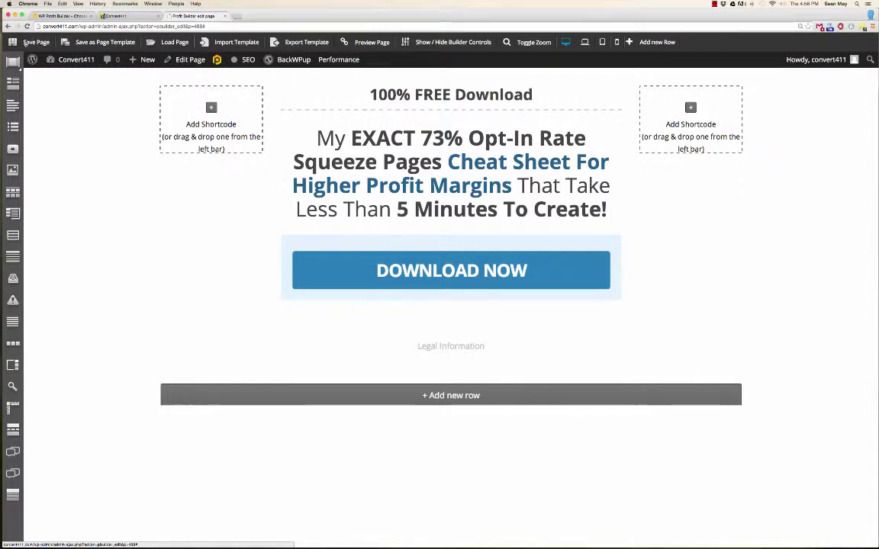
left_click(31, 42)
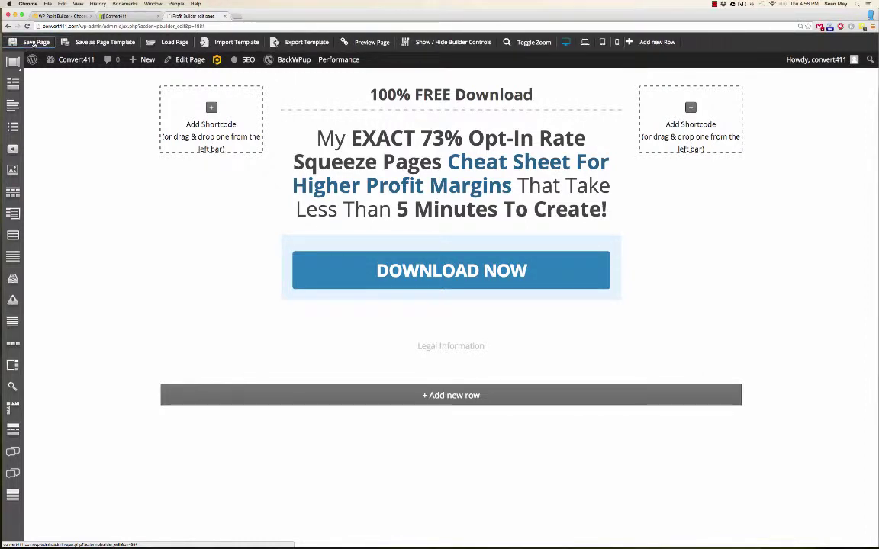
left_click(373, 42)
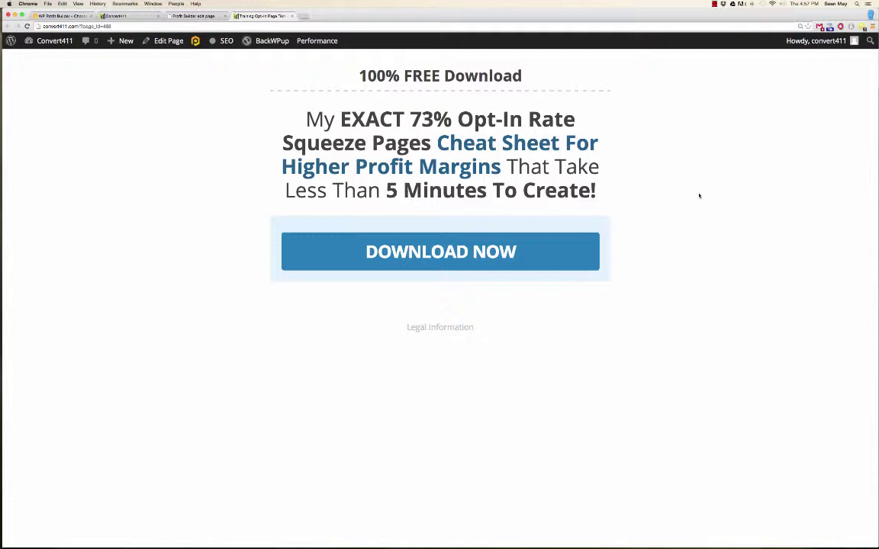
left_click(425, 253)
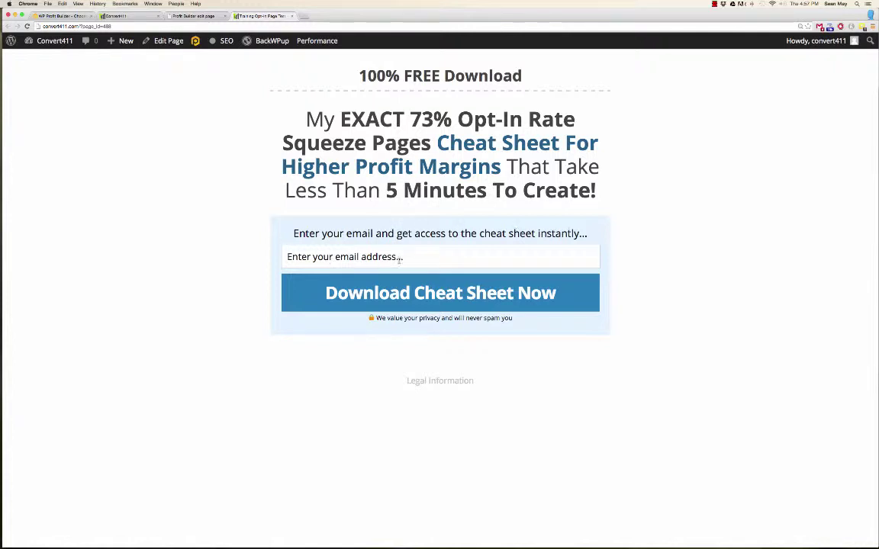
left_click(431, 259)
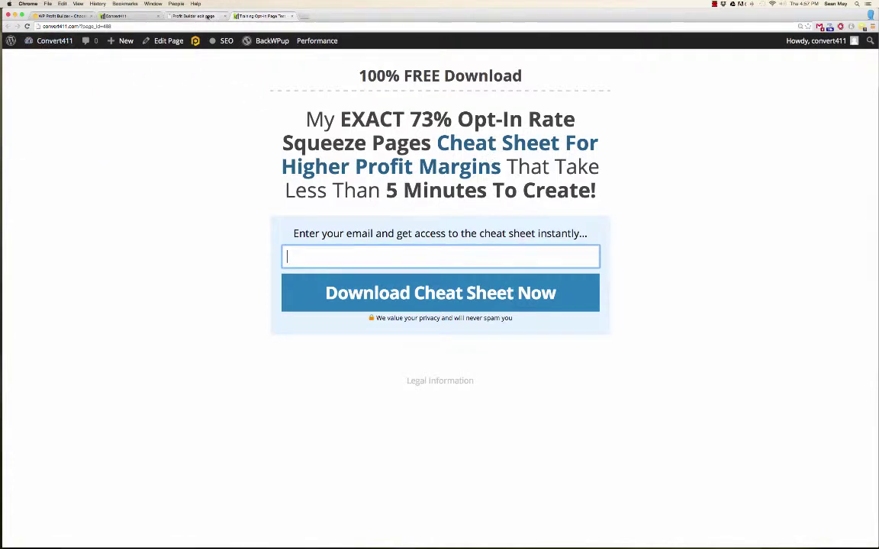
- Return to the page builder and add a row of three equal columns below the opt-in section
left_click(193, 16)
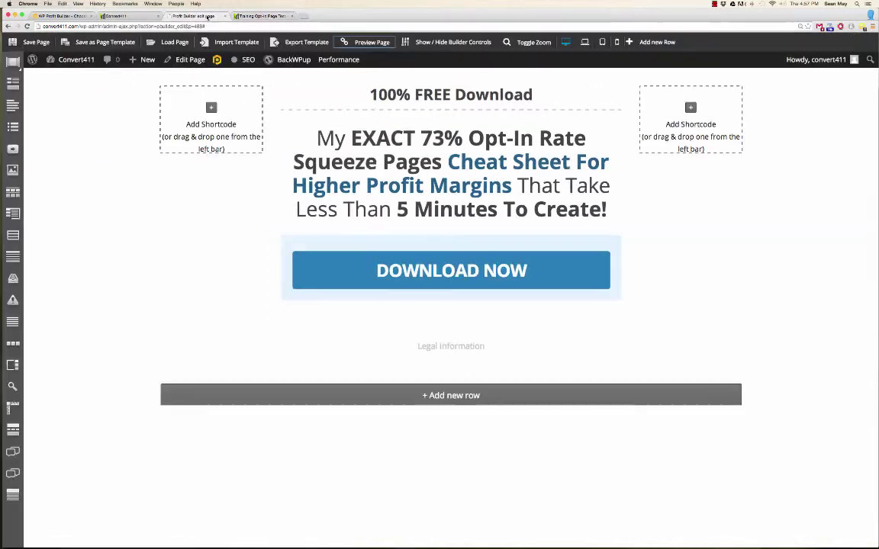
left_click(451, 396)
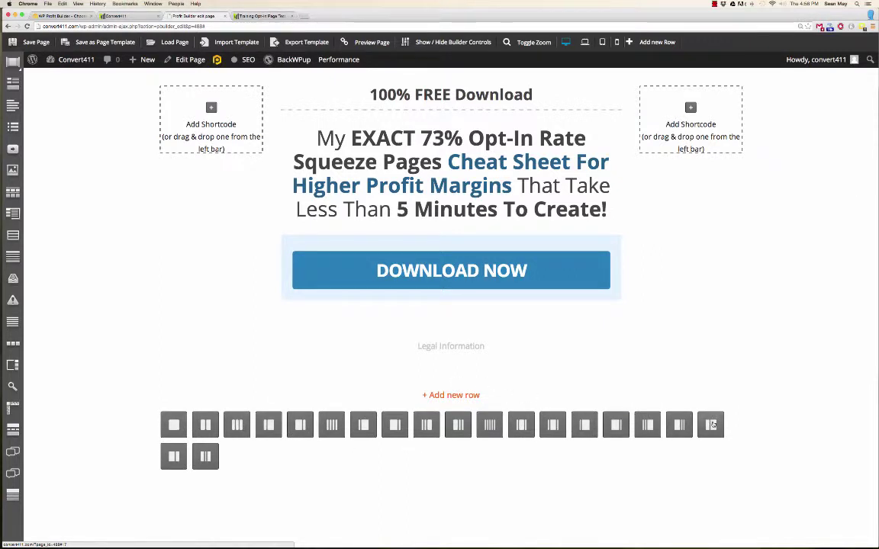
left_click(237, 426)
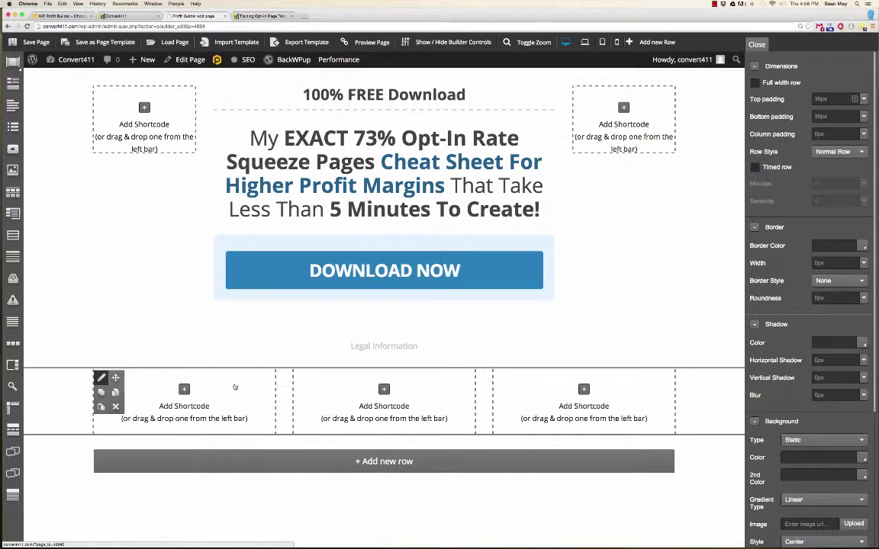
- Browse the shortcode groups and add a Testimonials element from the Advanced group to the new row's first column
left_click(184, 390)
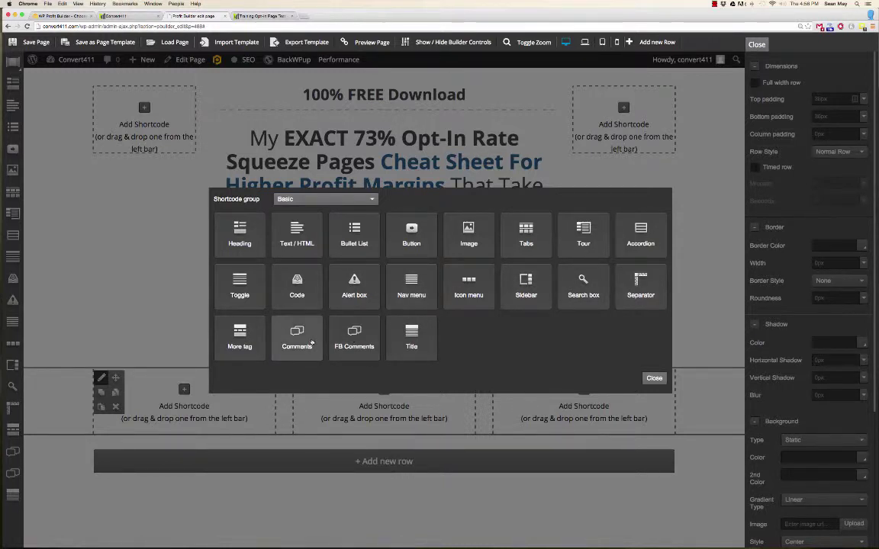
left_click(367, 201)
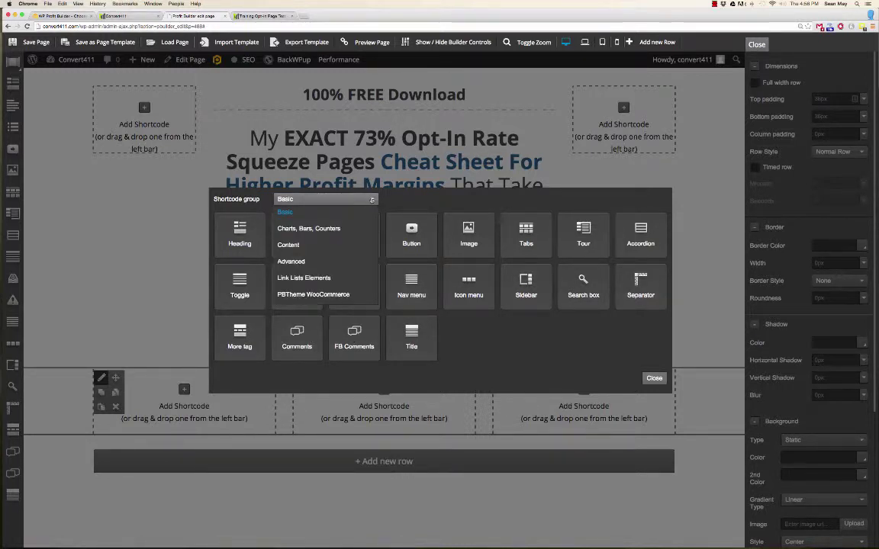
left_click(307, 228)
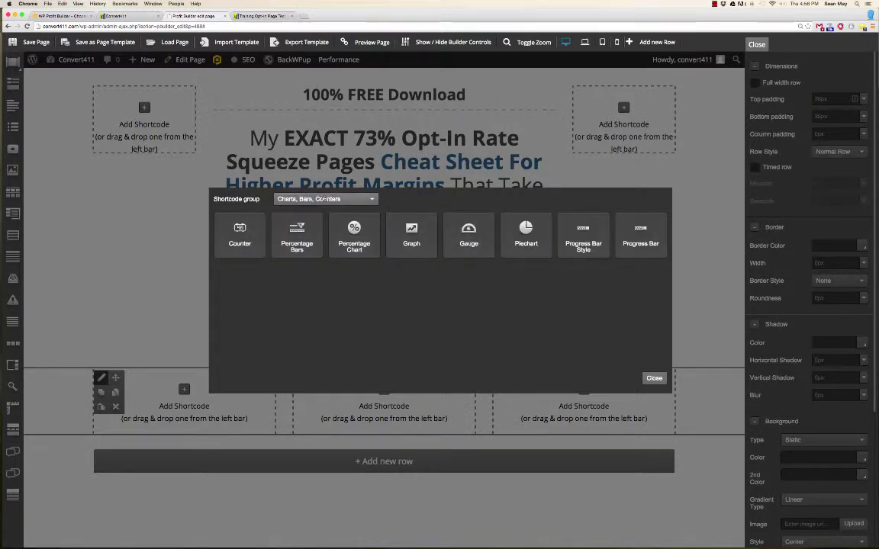
left_click(324, 199)
left_click(294, 234)
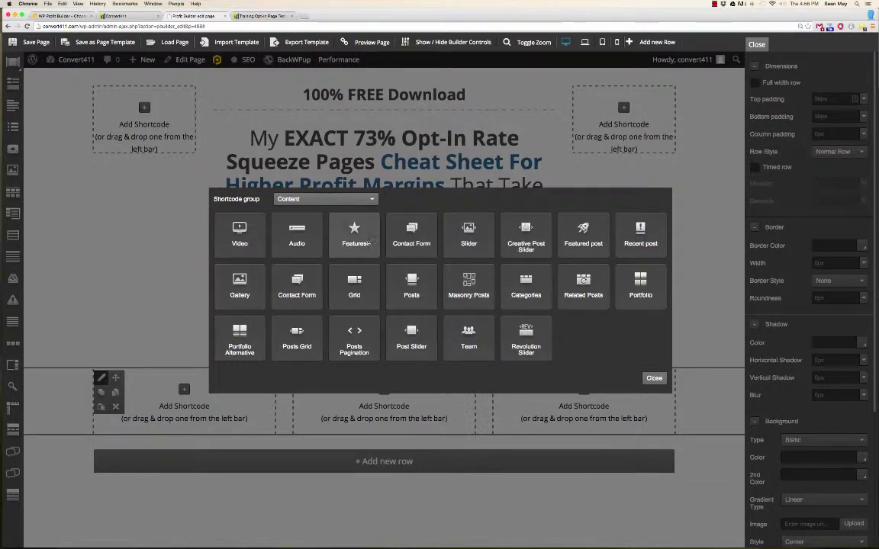
left_click(354, 205)
left_click(298, 261)
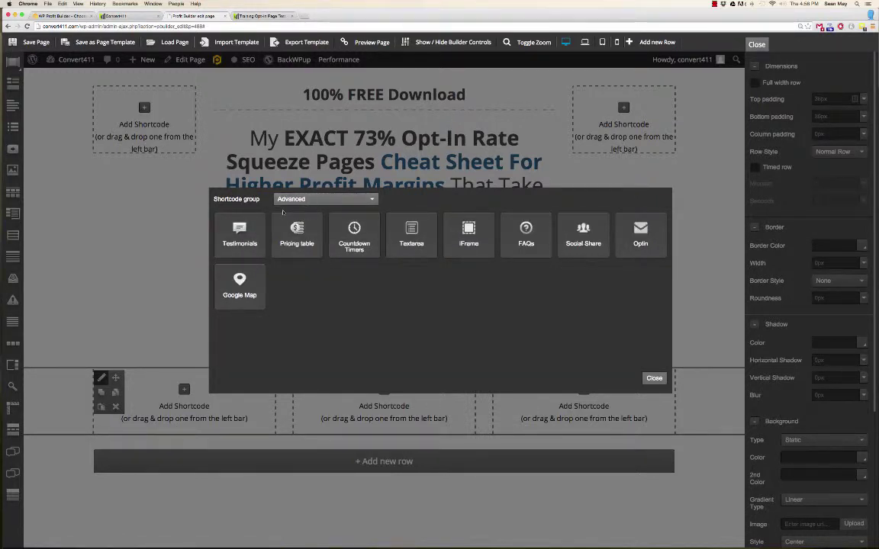
left_click(241, 229)
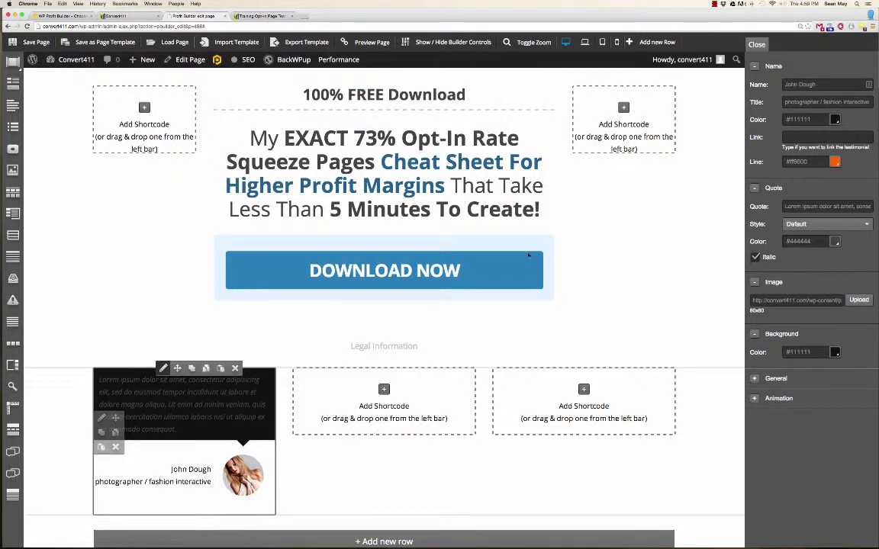
- Go through the testimonial's name and quote fields and clear its image address
triple_click(786, 84)
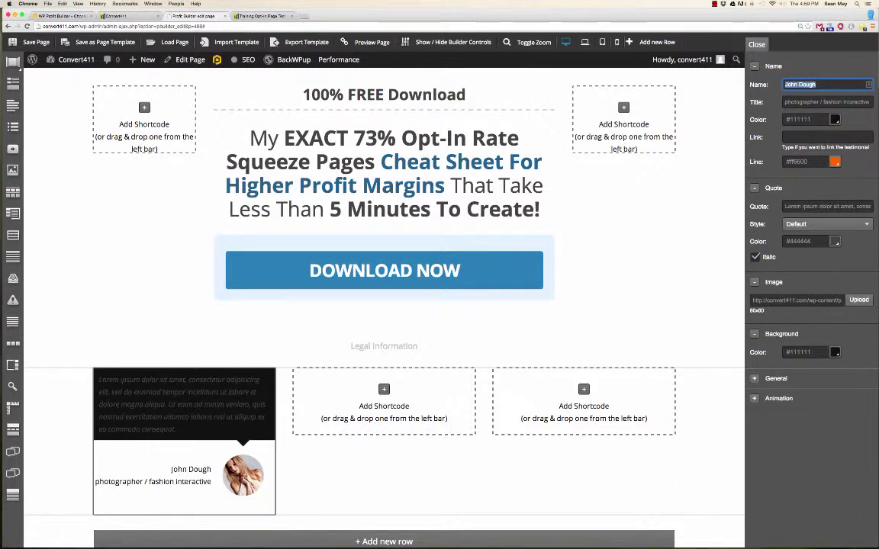
triple_click(826, 206)
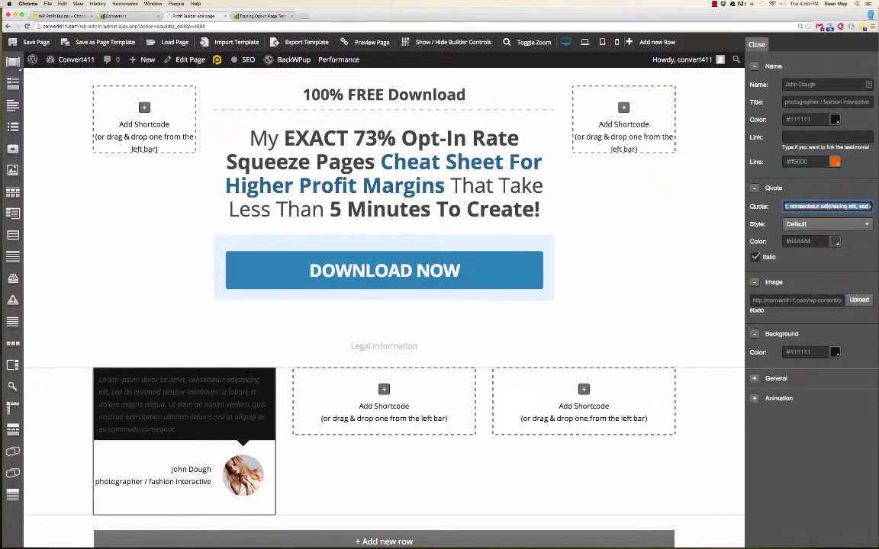
left_click_drag(755, 300, 846, 303)
key("BackSpace")
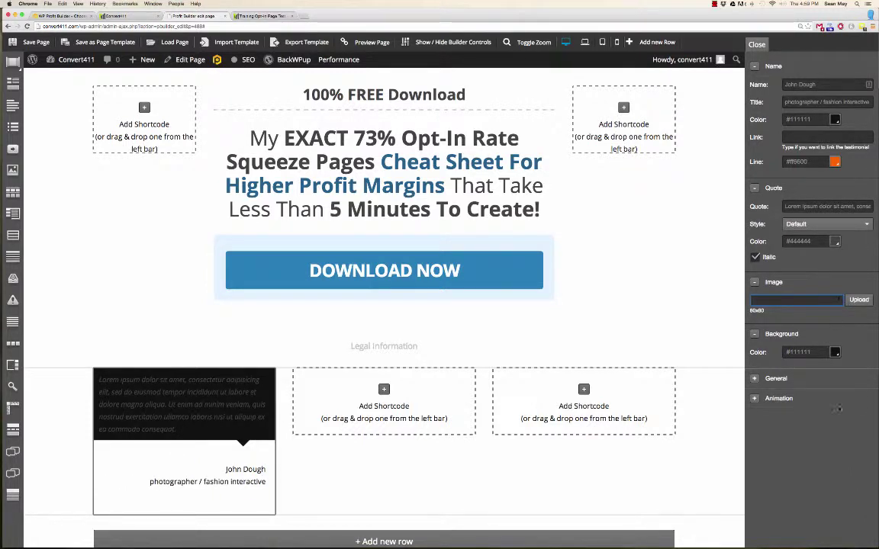
mouse_move(408, 344)
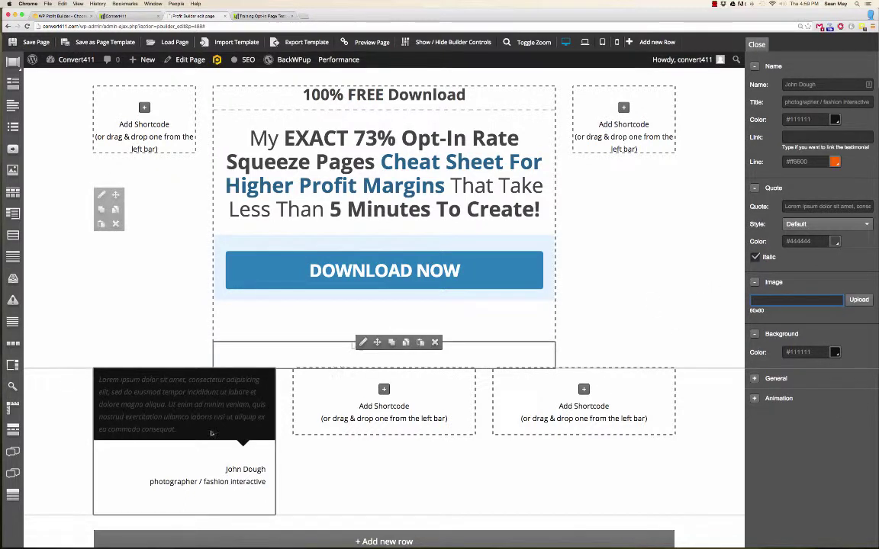
mouse_move(195, 428)
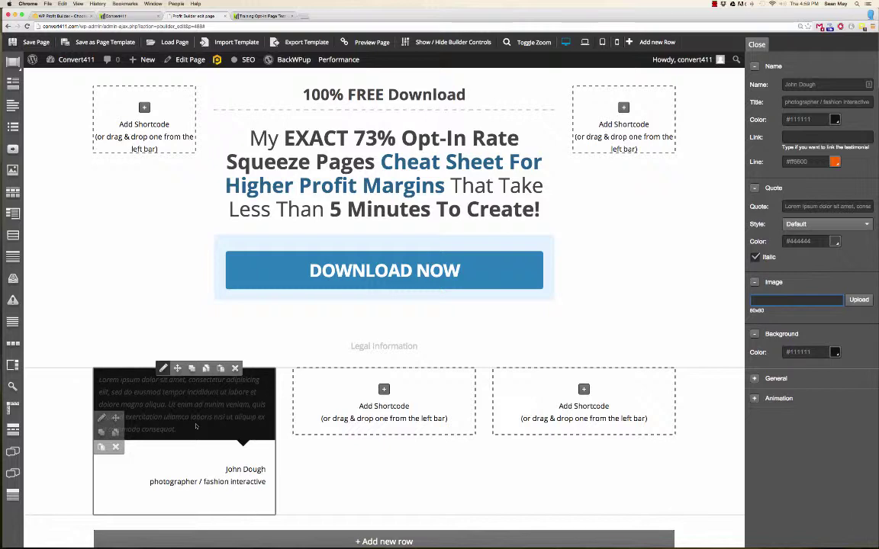
- Add an Image element from the Basic shortcode group to the three-column row's middle column
left_click(383, 391)
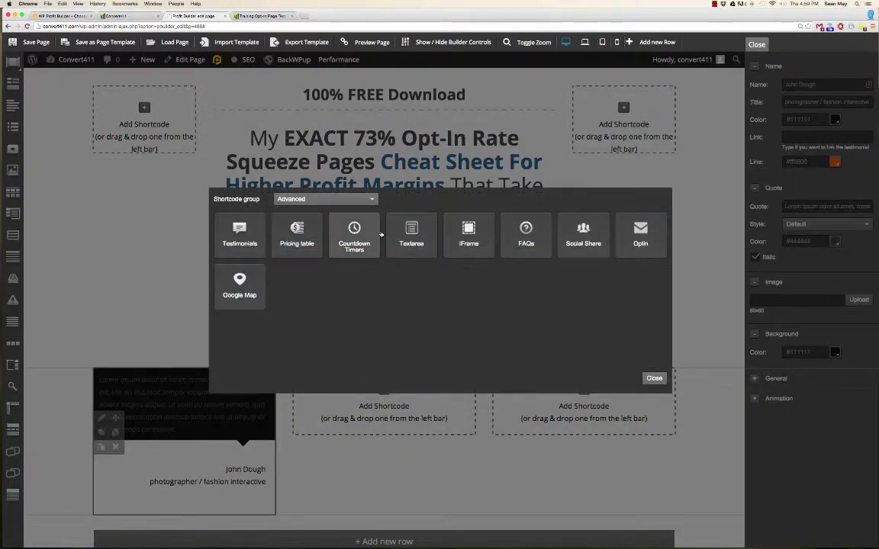
left_click(368, 199)
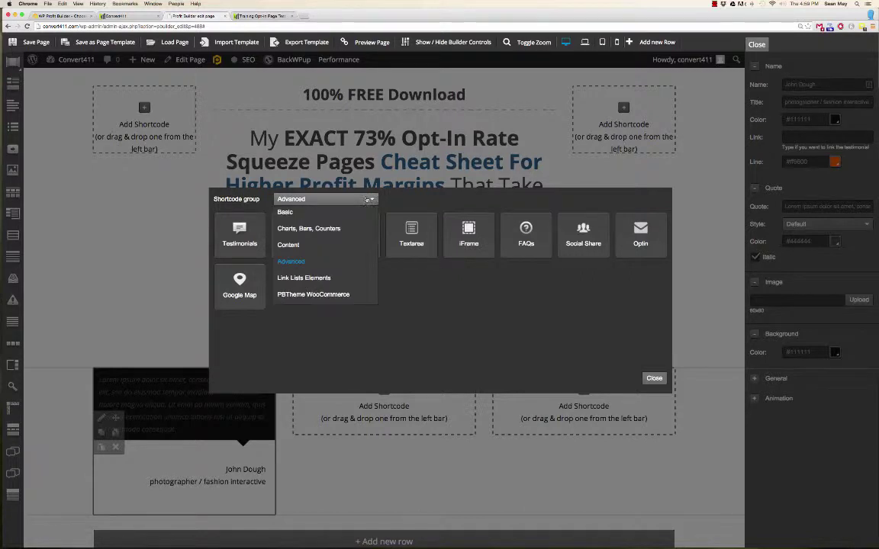
left_click(290, 214)
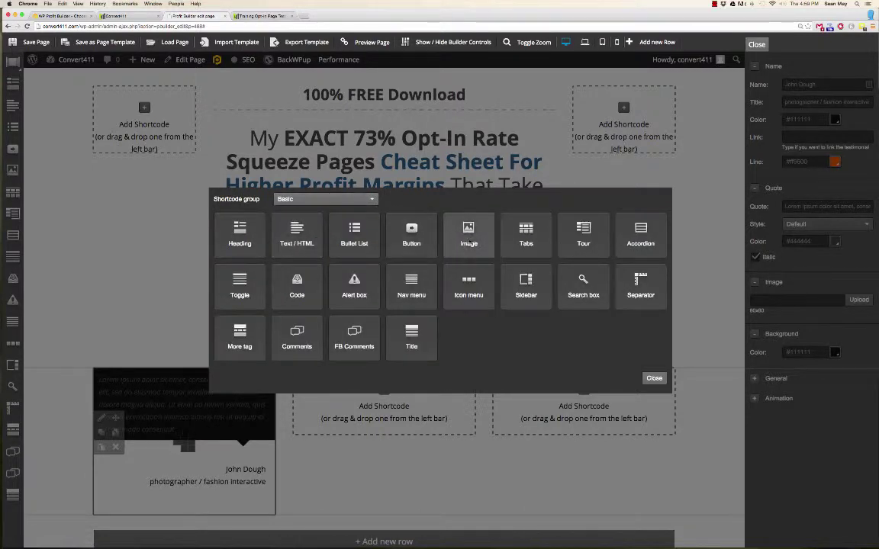
left_click(465, 237)
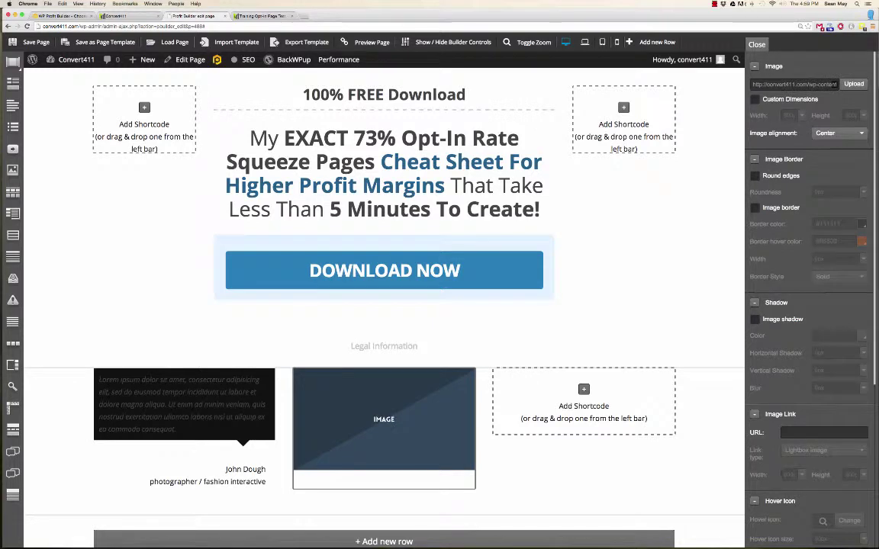
- Replace the middle column's placeholder image with the portrait photo of the man by the bookshelf from the media library
left_click_drag(754, 84, 864, 85)
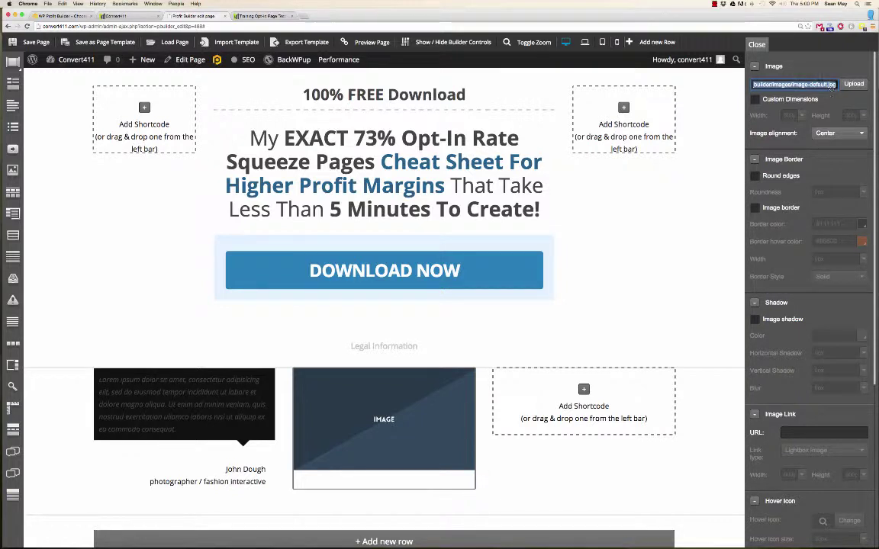
left_click(848, 85)
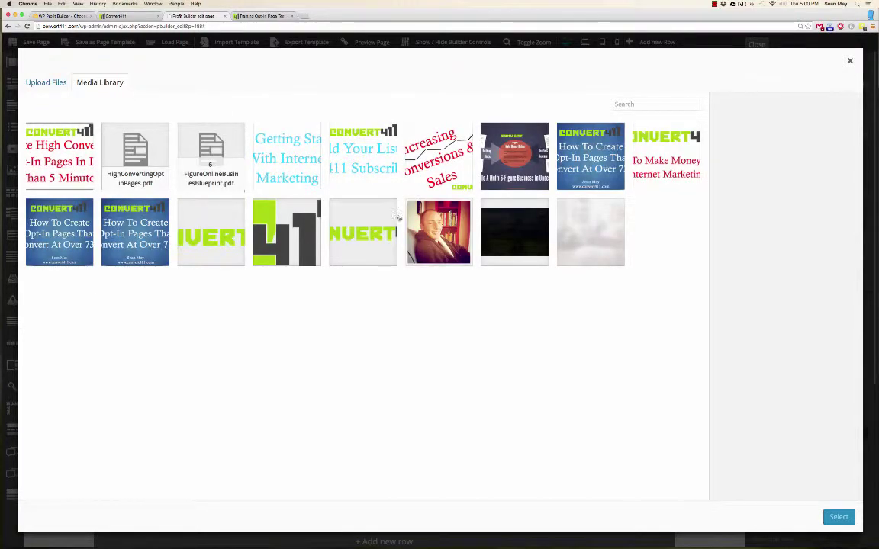
left_click(428, 229)
key("Return")
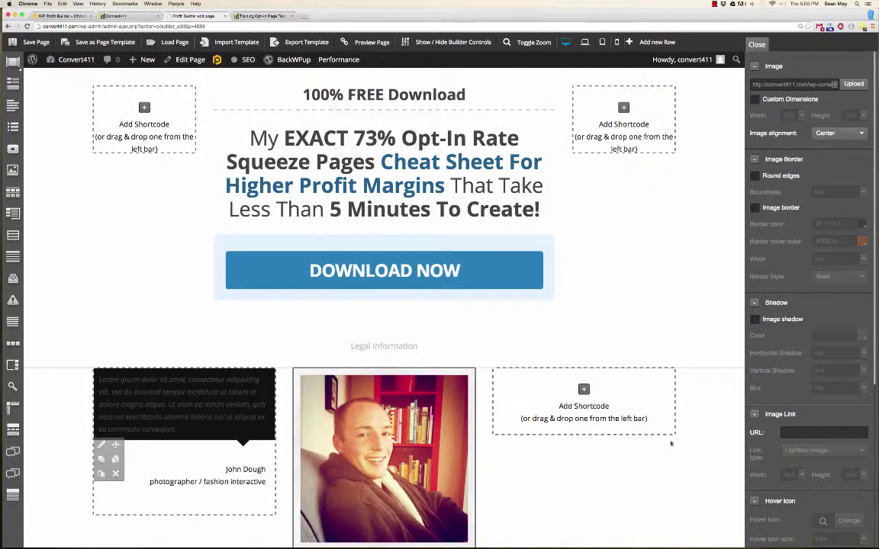
- Add a Social Share element from the Advanced shortcode group to the three-column row's empty third column
scroll(671, 443, "down", 3)
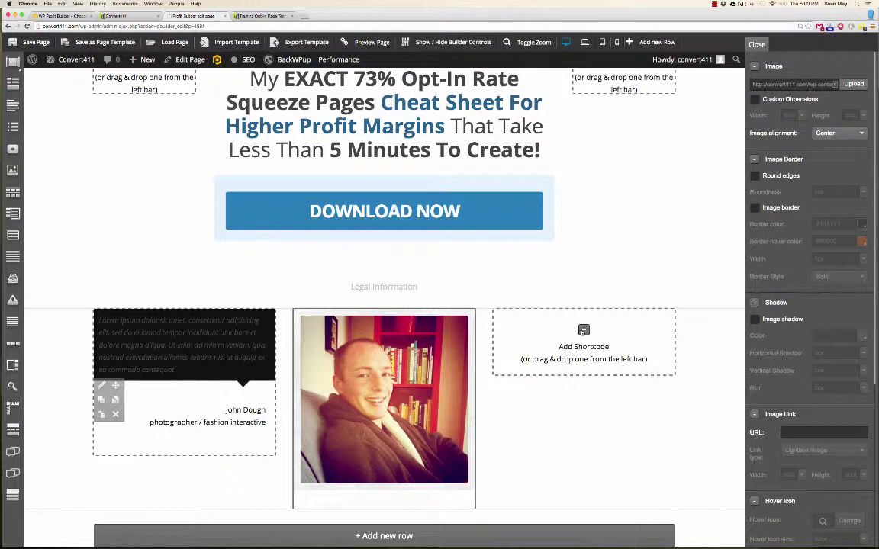
left_click(583, 331)
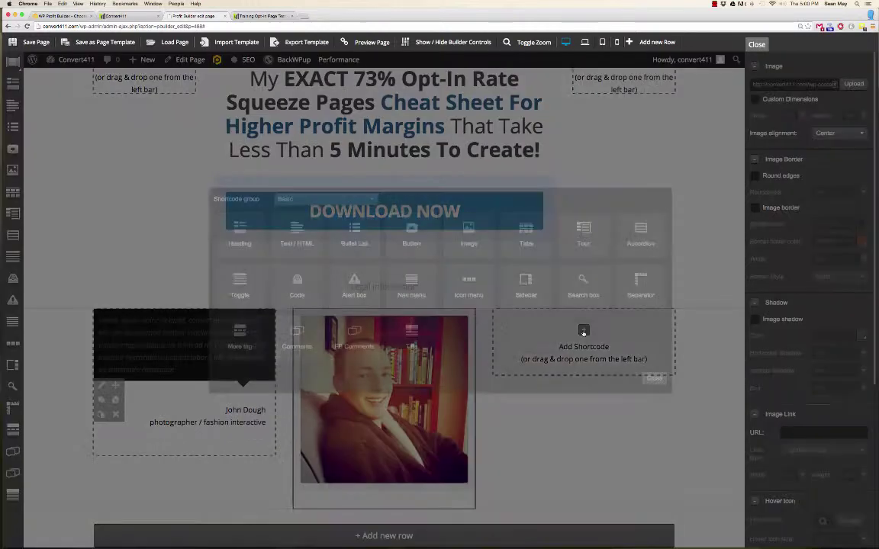
left_click(325, 199)
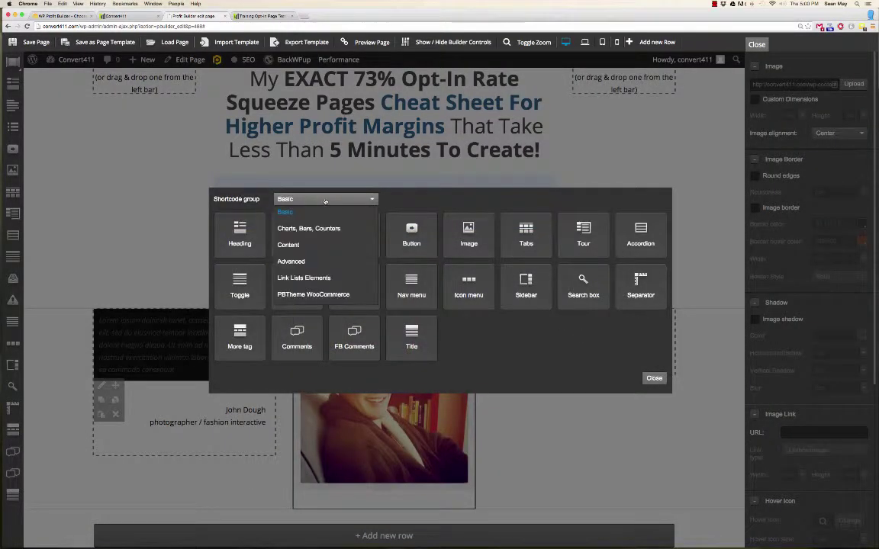
left_click(291, 261)
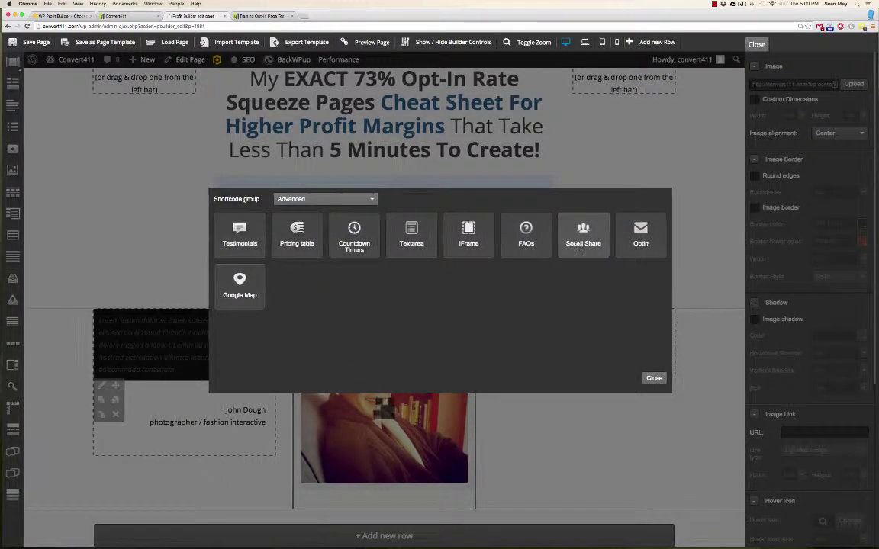
left_click(582, 239)
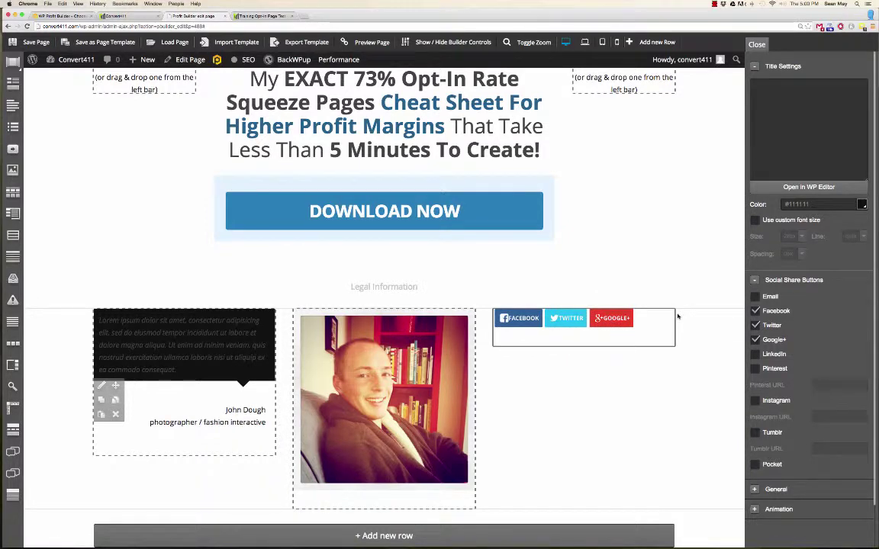
- Close the social share settings, save the page and open its preview
left_click(756, 44)
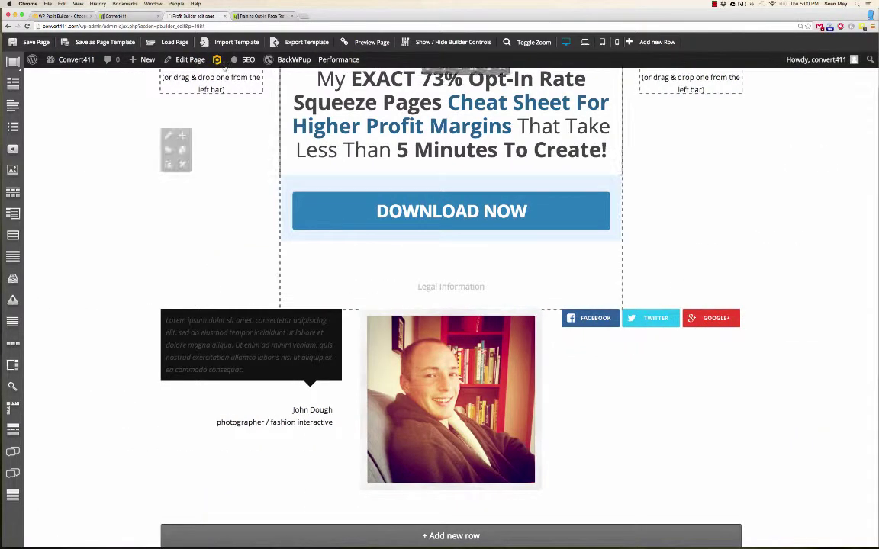
left_click(35, 42)
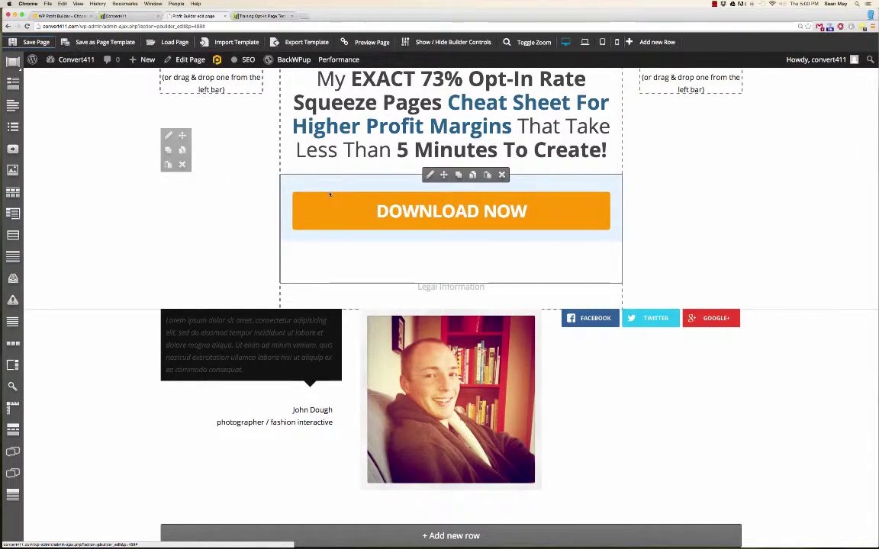
scroll(330, 196, "up", 1)
left_click(361, 44)
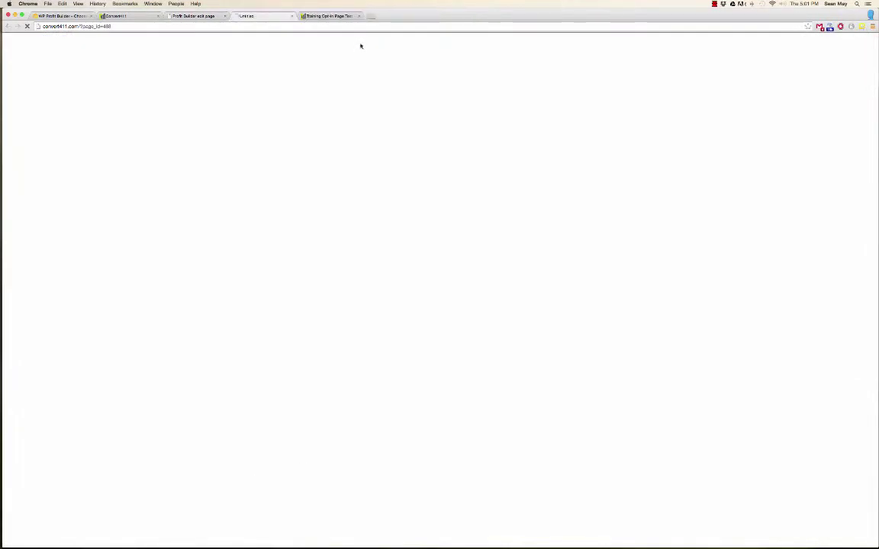